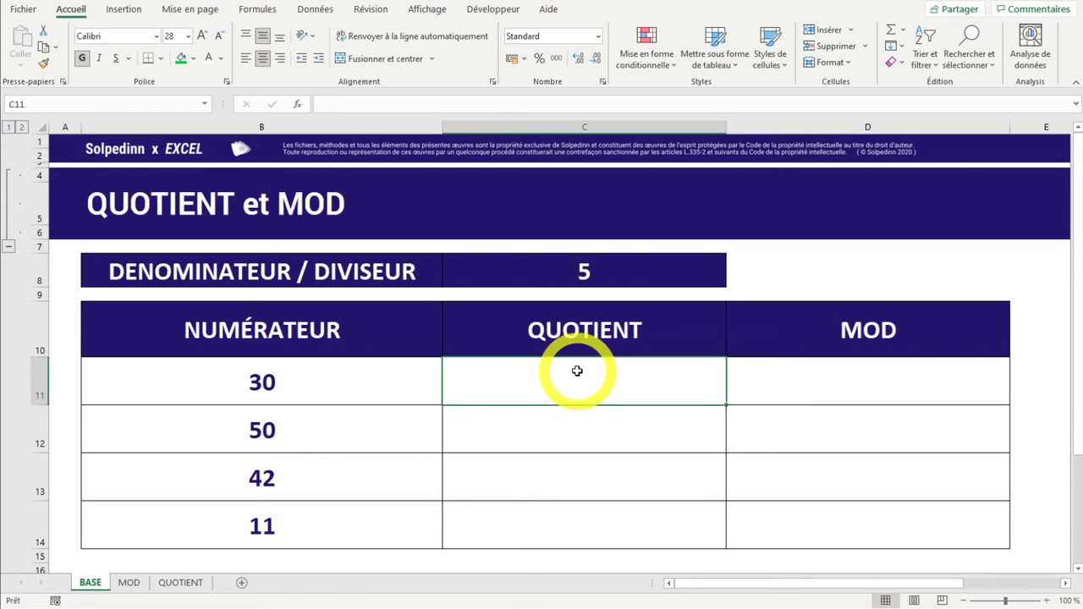
# Enter =B11/C8 in C11 to divide 30 by the divisor 5
pyautogui.write('=')
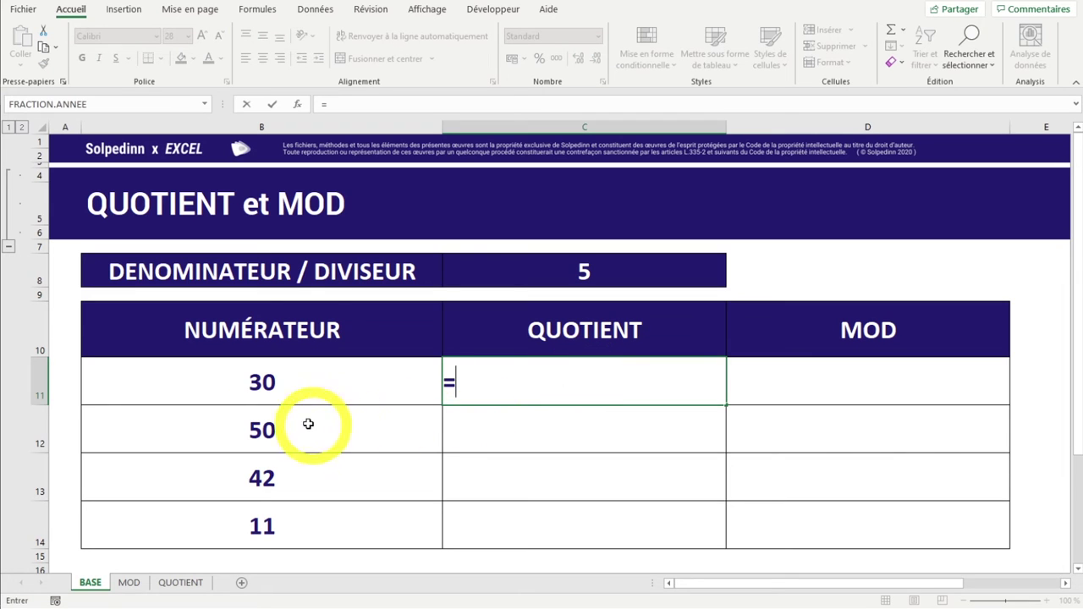
pyautogui.click(228, 396)
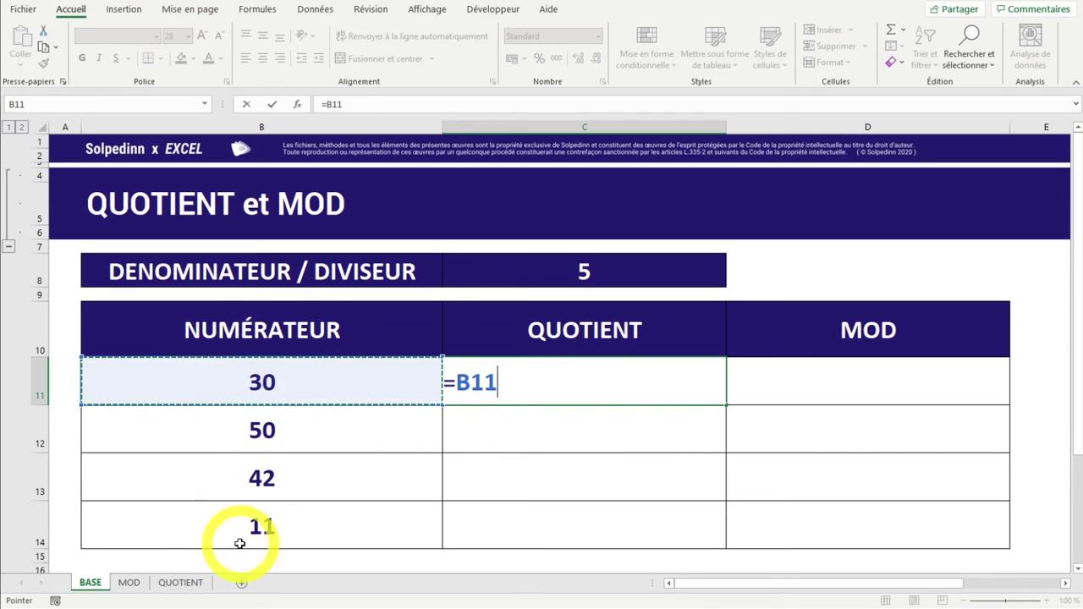
pyautogui.write('/')
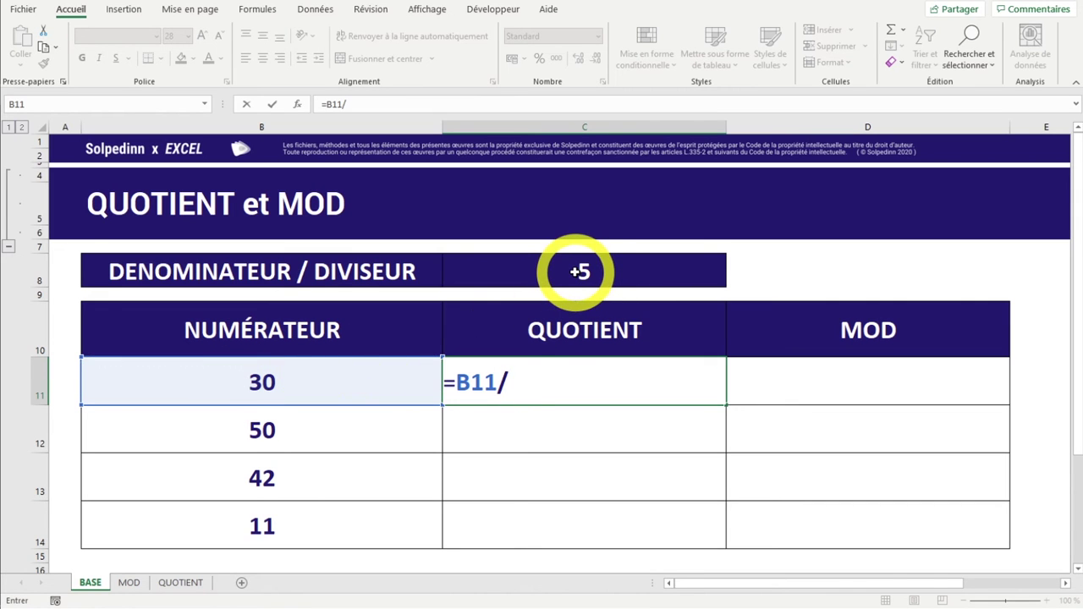
pyautogui.click(579, 272)
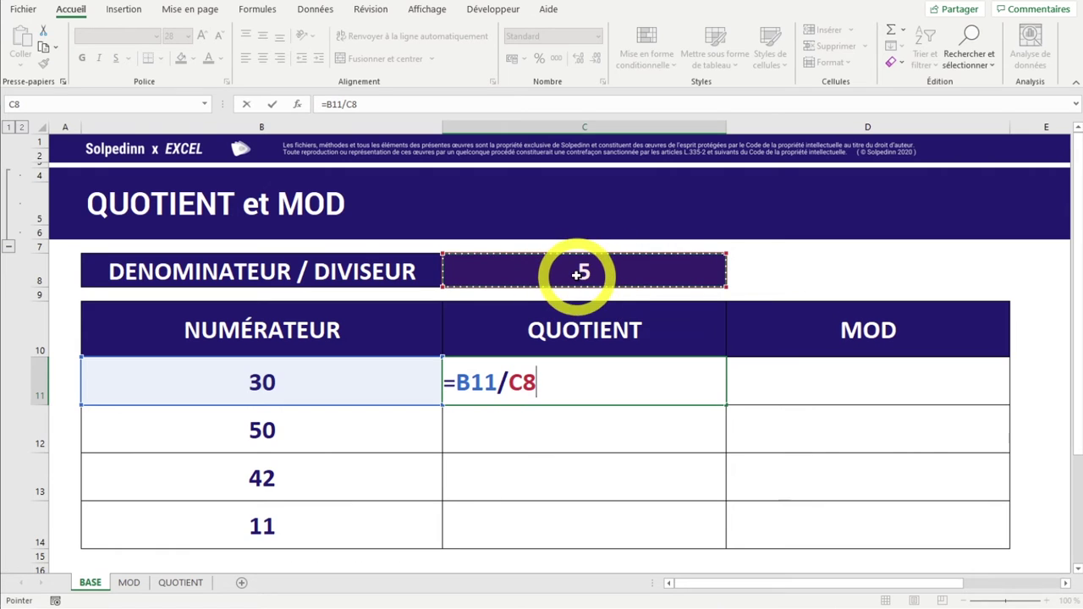
pyautogui.hotkey('ctrl', 'Return')
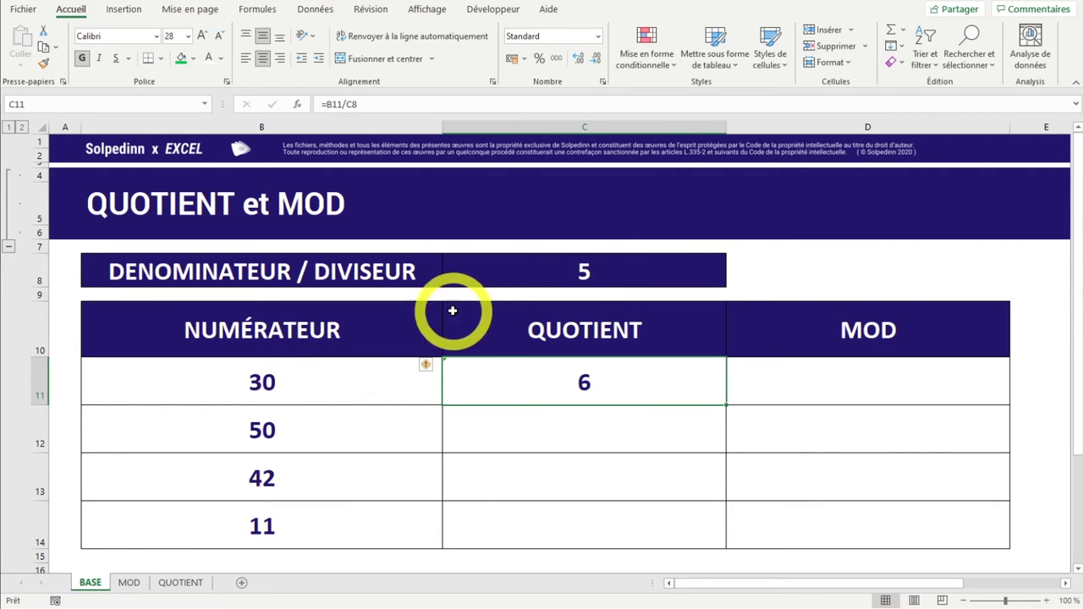
# Lock the divisor reference in the C11 formula as $C$8, giving =B11/$C$8
pyautogui.doubleClick(580, 382)
pyautogui.doubleClick(522, 382)
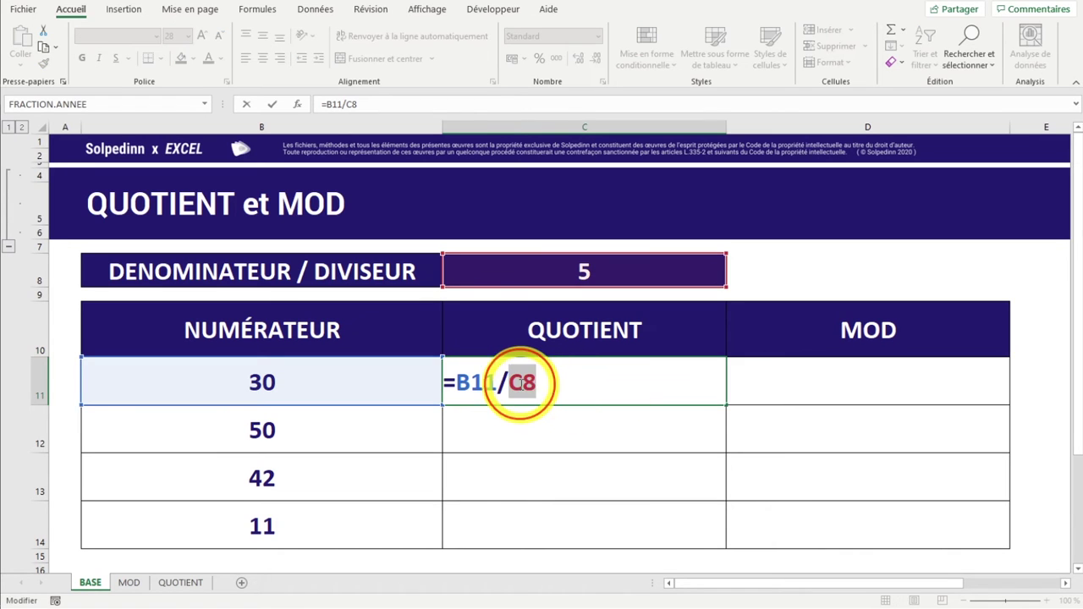
pyautogui.press('F4')
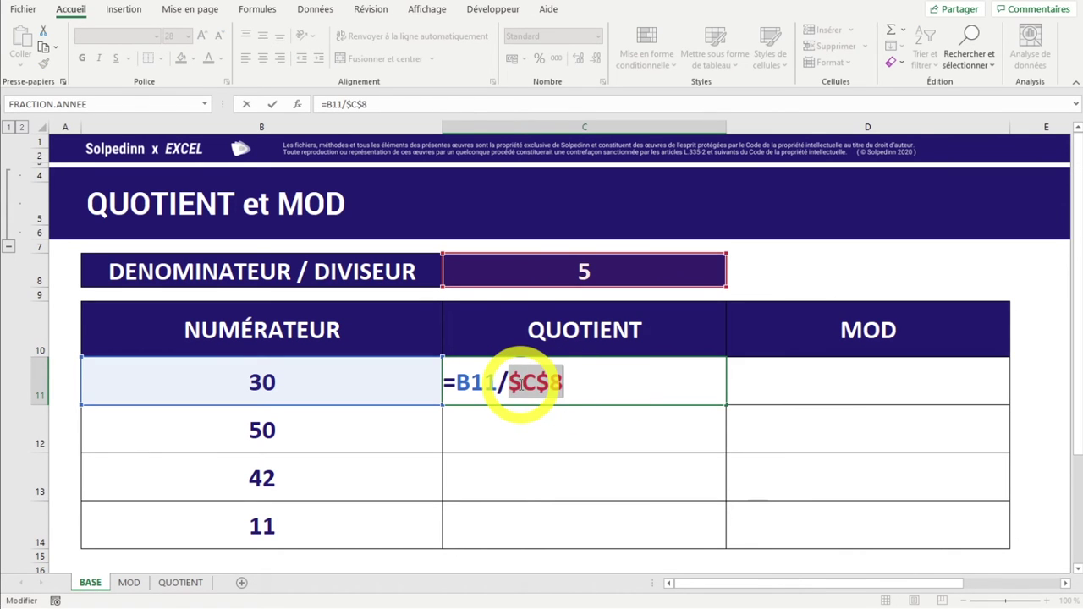
pyautogui.press('Return')
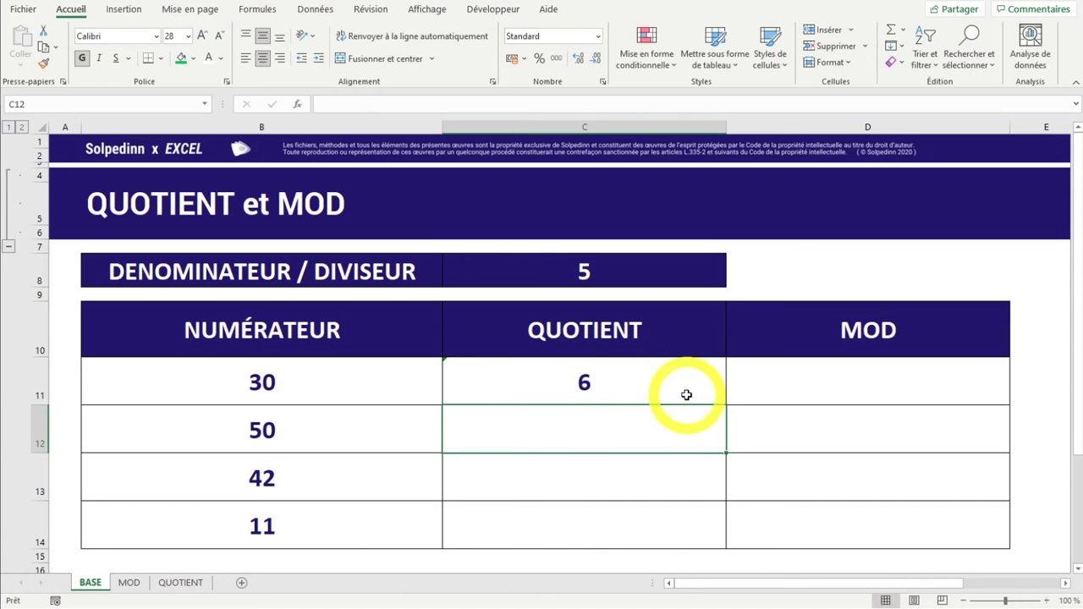
pyautogui.click(695, 391)
# Fill the C11 division formula down the QUOTIENT column to C14
pyautogui.doubleClick(725, 406)
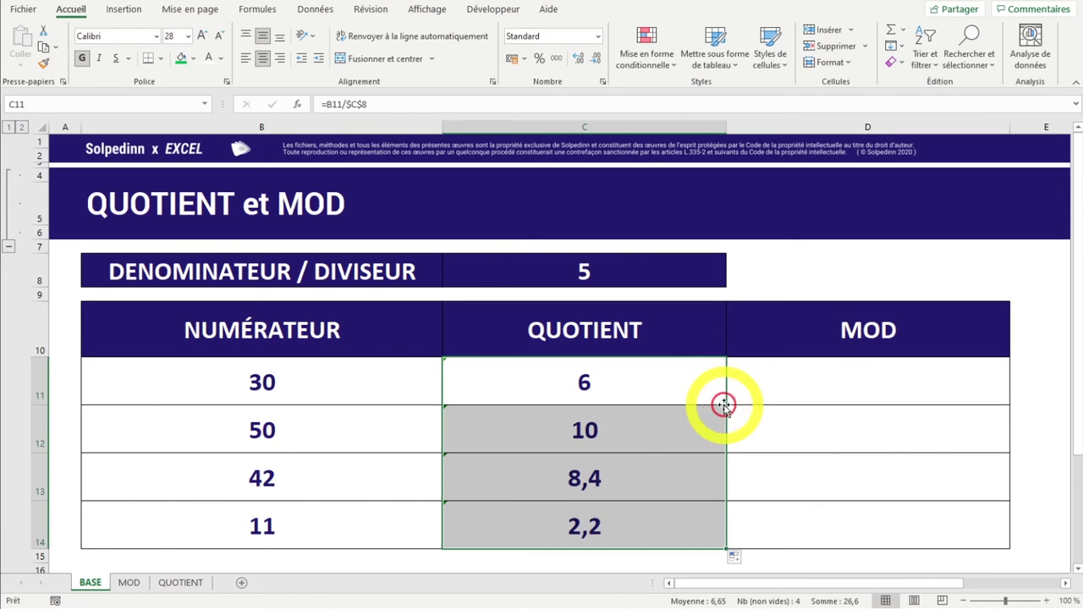
pyautogui.click(577, 430)
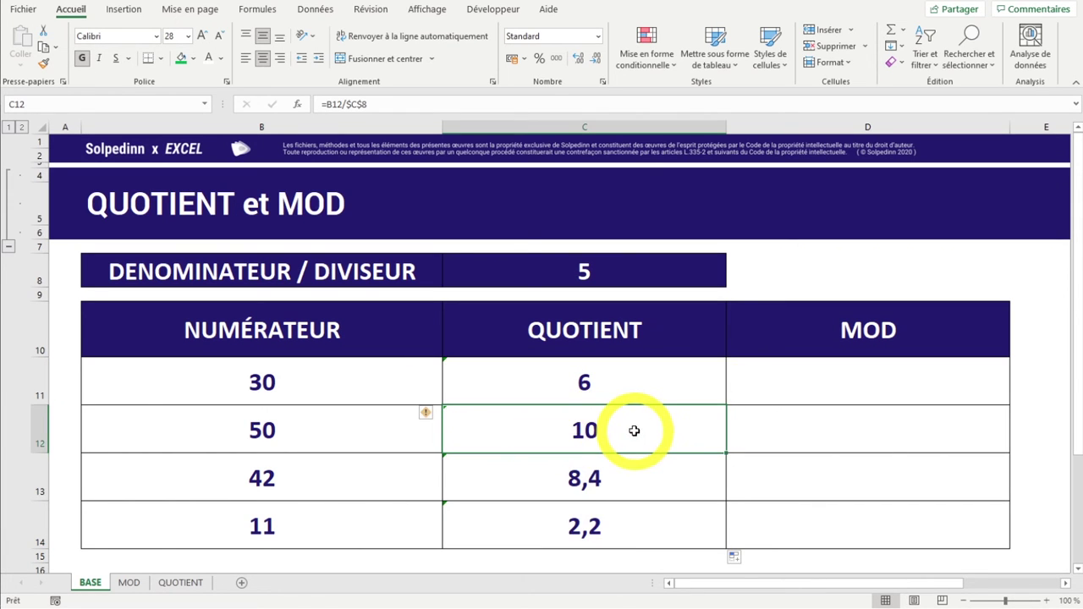
pyautogui.moveTo(581, 270); pyautogui.dragTo(592, 429)
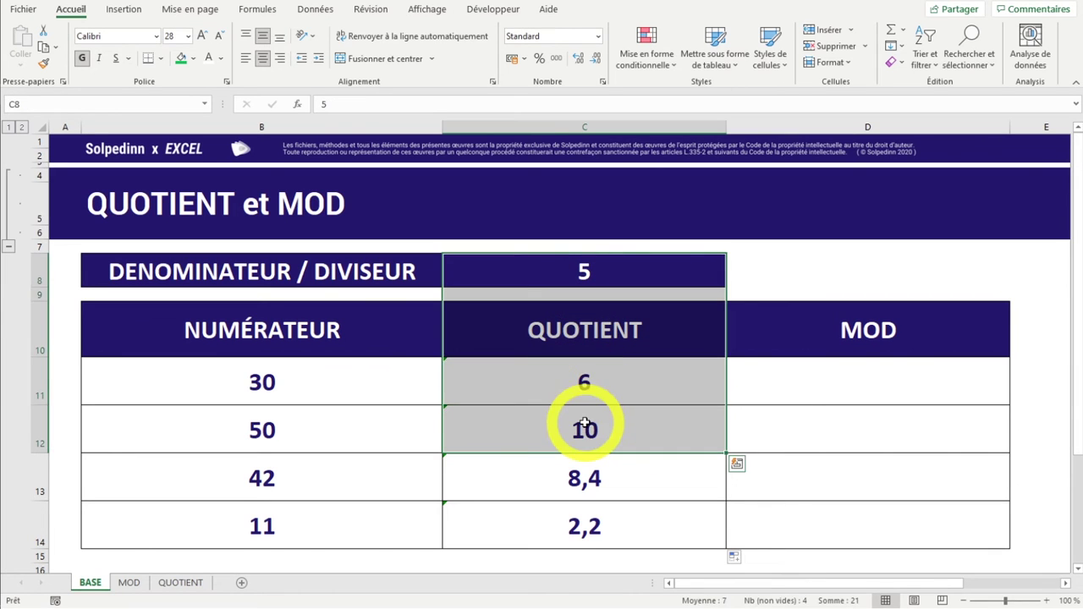
# Check the copied formulas in C12:C14 against the numerators 50, 42 and 11
pyautogui.click(499, 430)
pyautogui.click(347, 430)
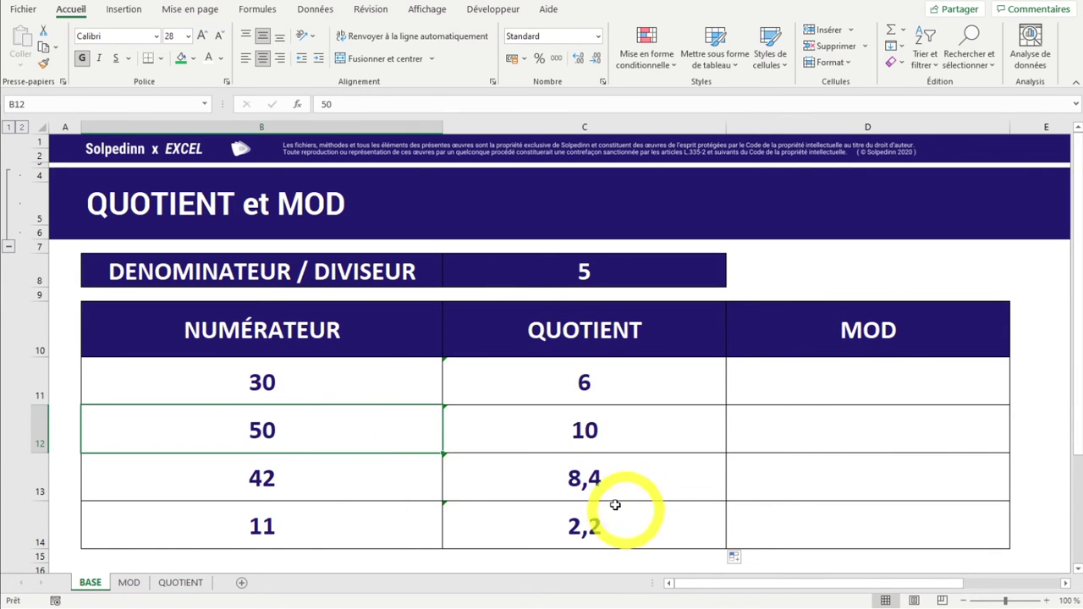
pyautogui.click(585, 490)
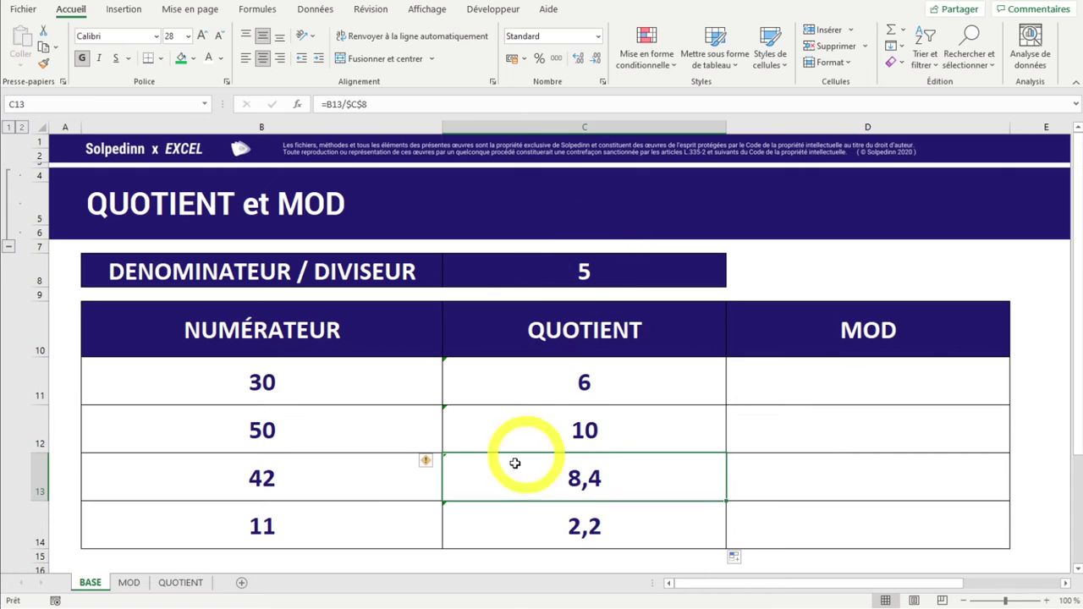
pyautogui.click(288, 477)
pyautogui.click(506, 526)
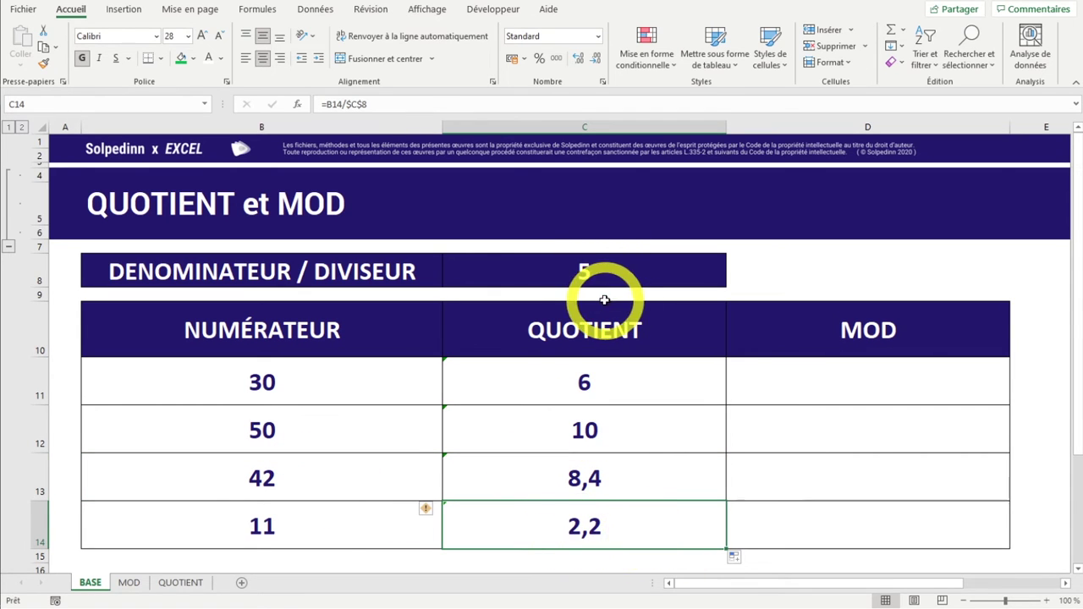
pyautogui.click(242, 525)
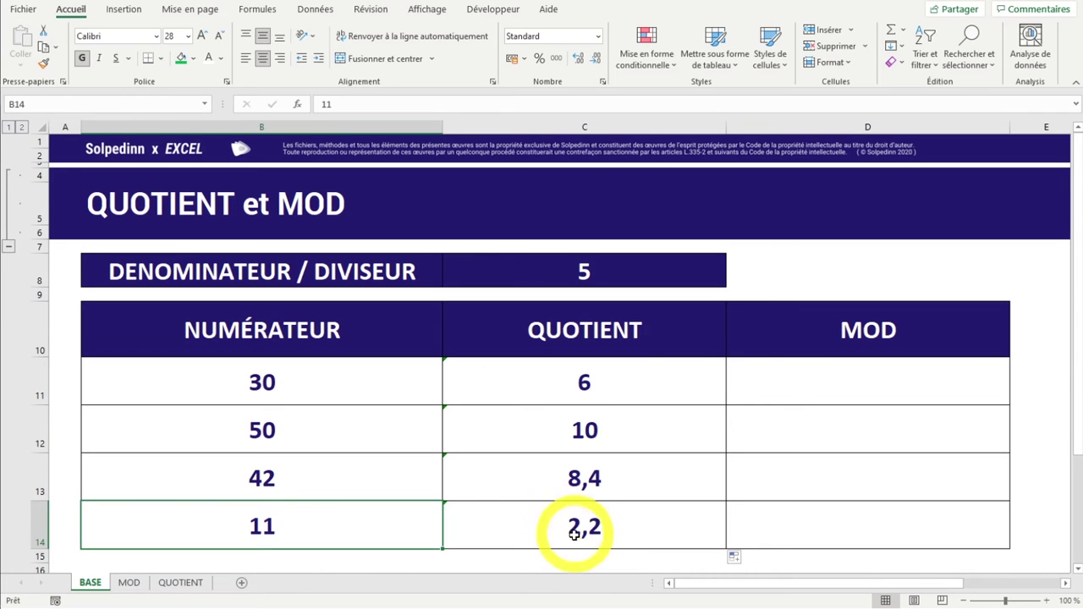
# Replace C11 with =QUOTIENT(B11;$C$8) and fill it down, giving 6, 10, 8 and 2
pyautogui.doubleClick(619, 382)
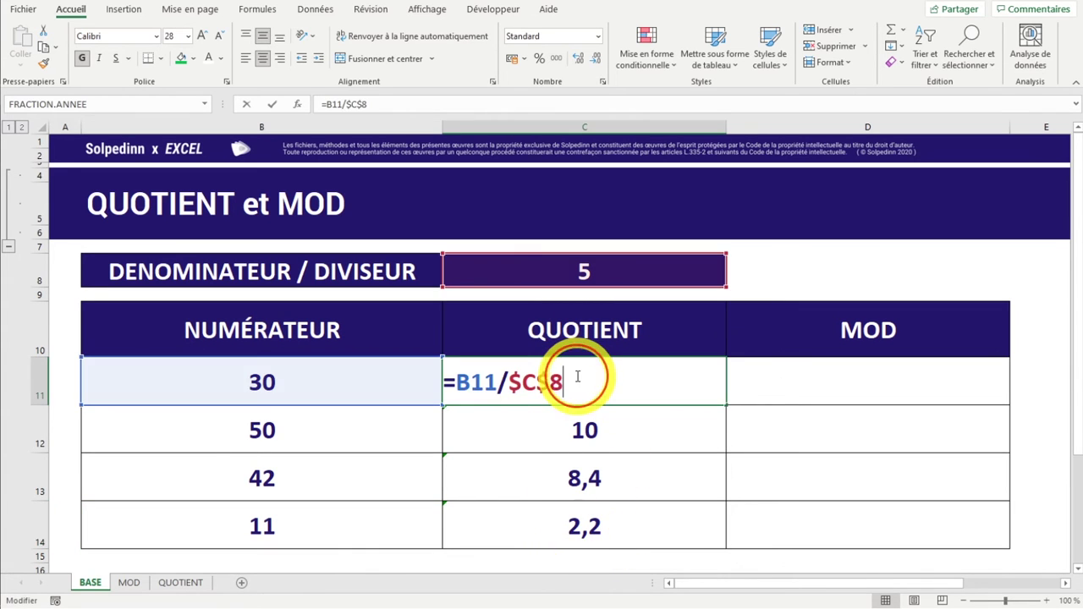
pyautogui.hotkey('shift', 'Home')
pyautogui.write('=QUO')
pyautogui.press('Tab')
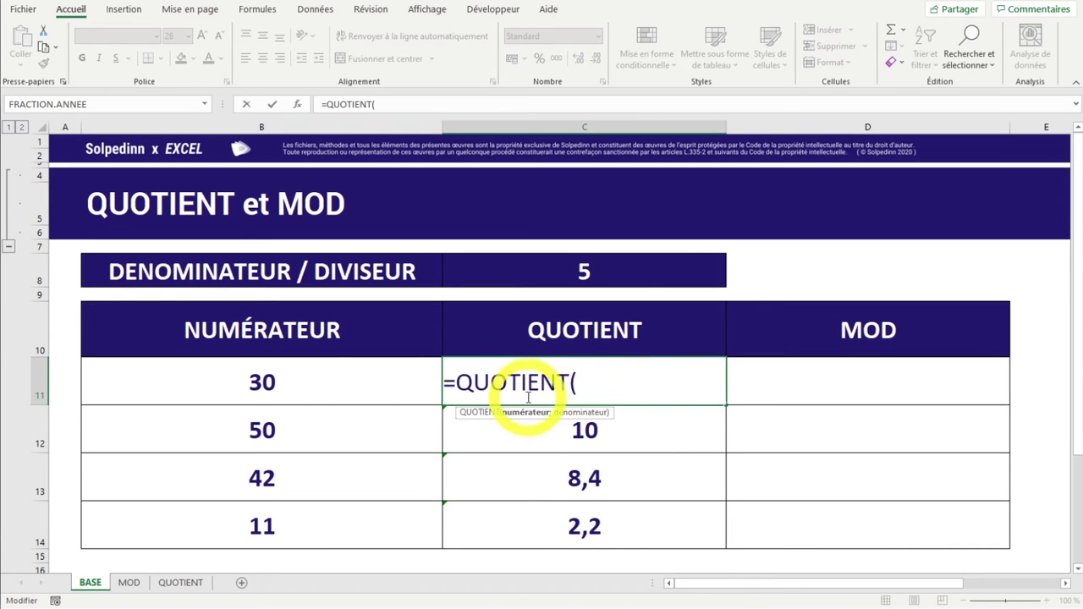
pyautogui.click(279, 379)
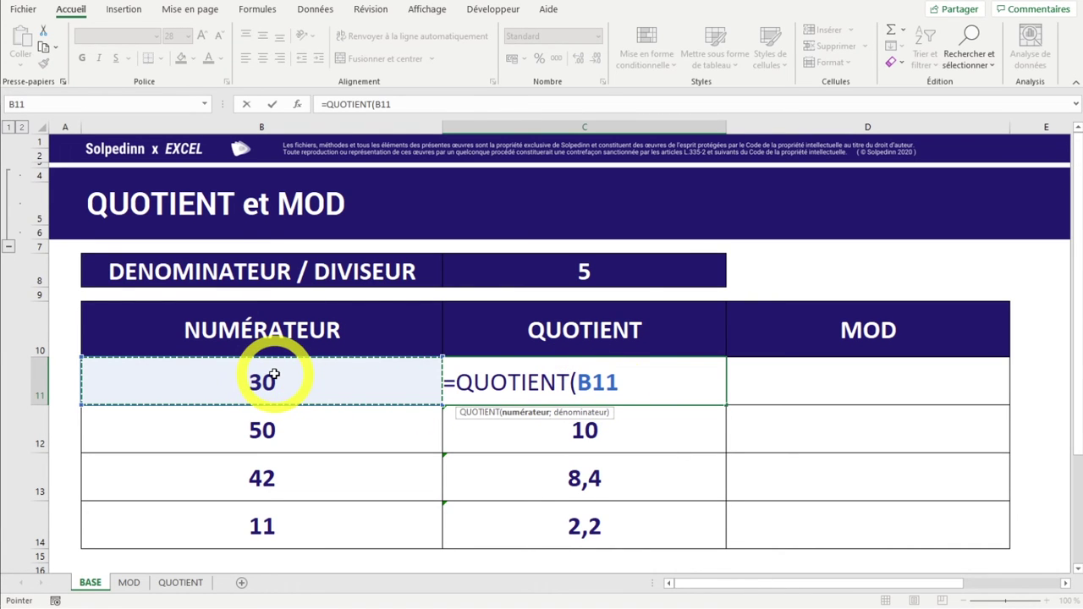
pyautogui.write(';')
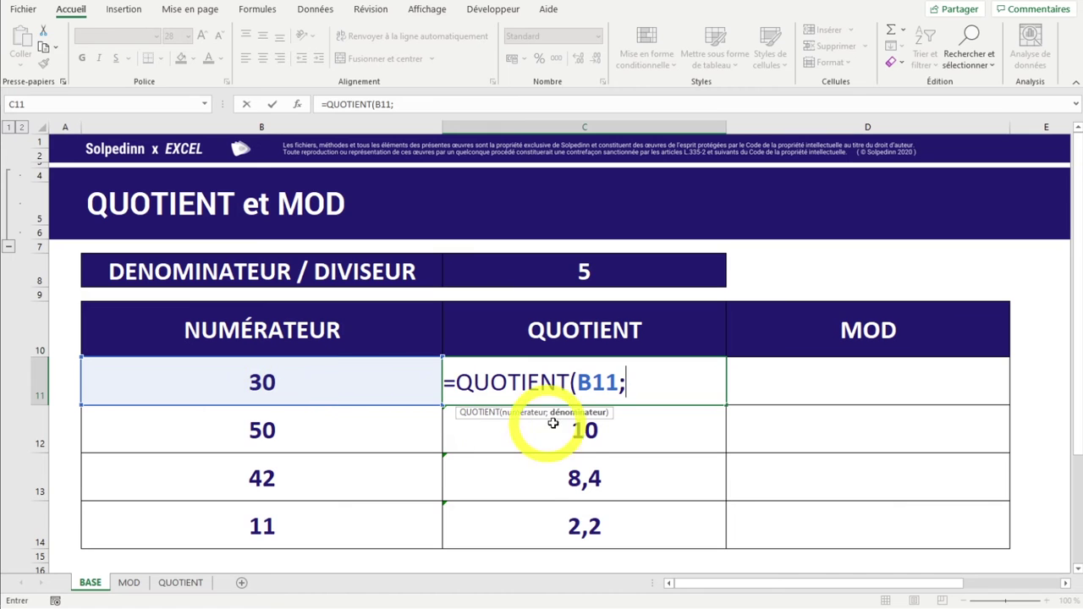
pyautogui.click(569, 274)
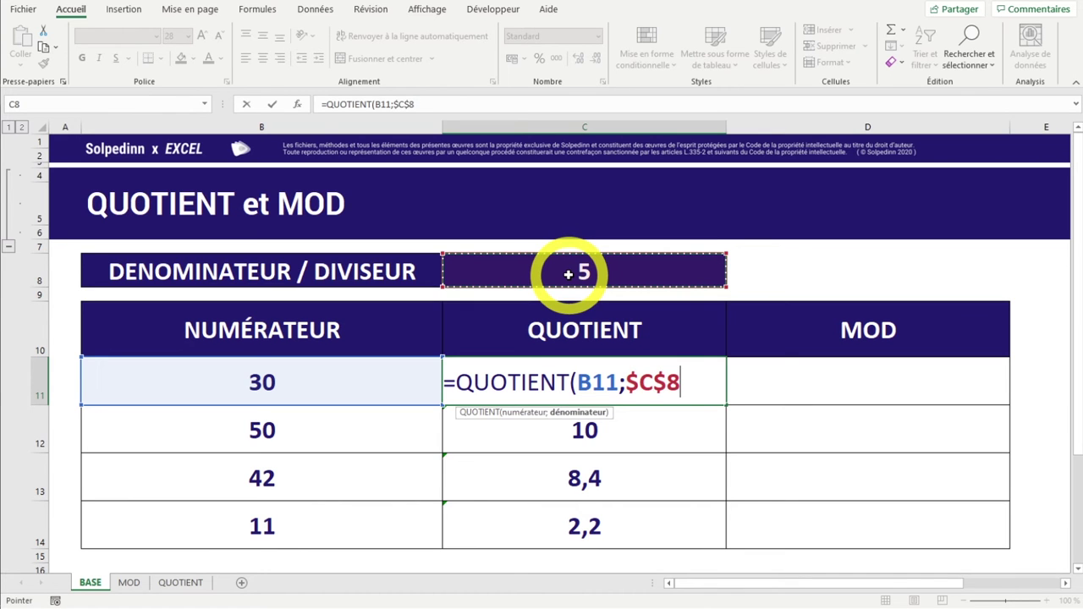
pyautogui.press('Return')
pyautogui.click(704, 383)
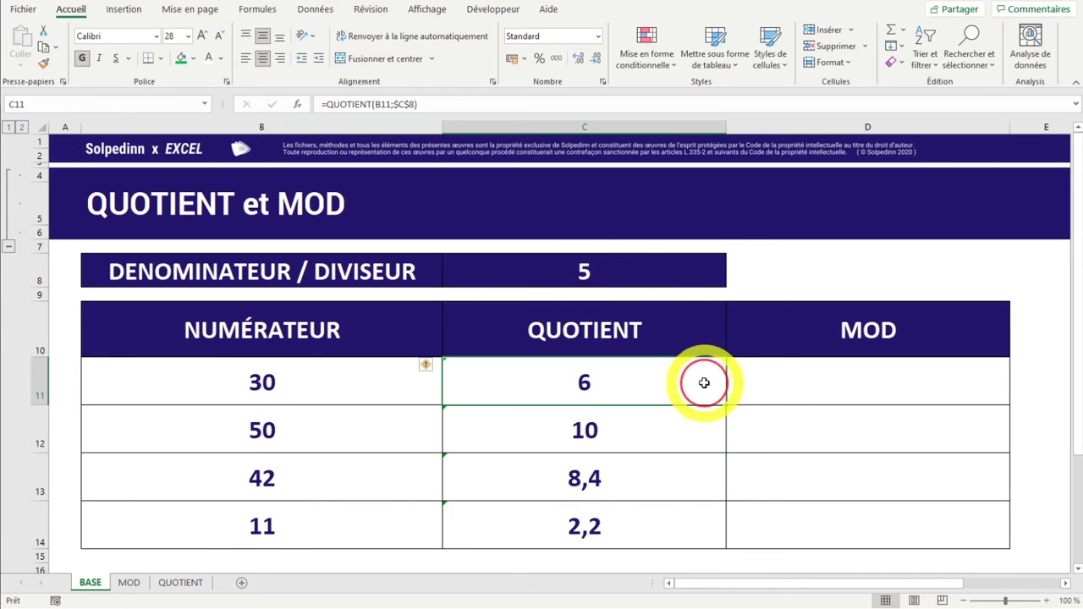
pyautogui.doubleClick(725, 405)
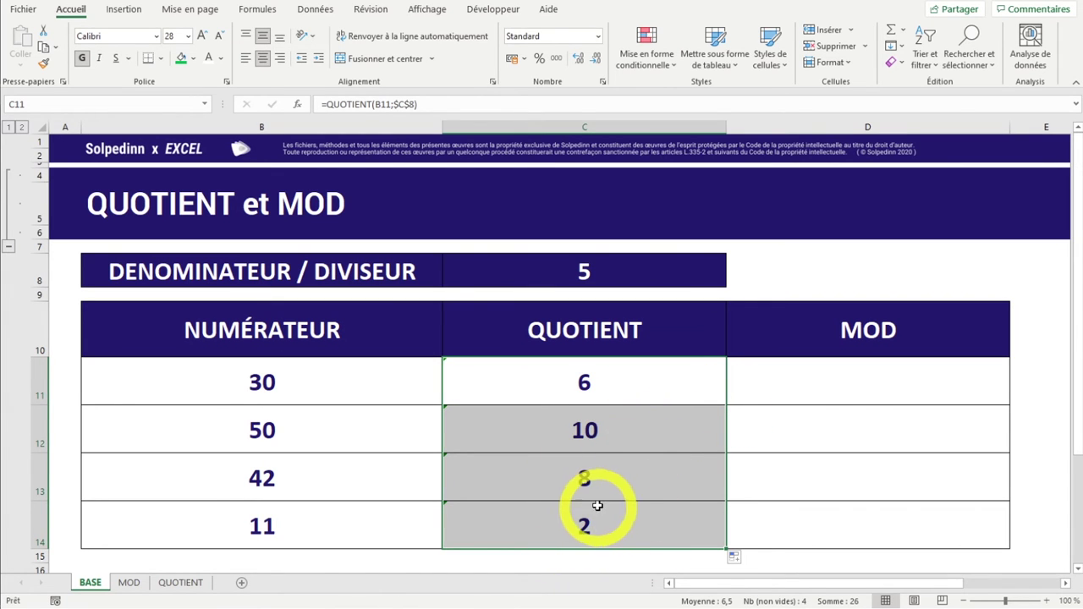
pyautogui.click(791, 389)
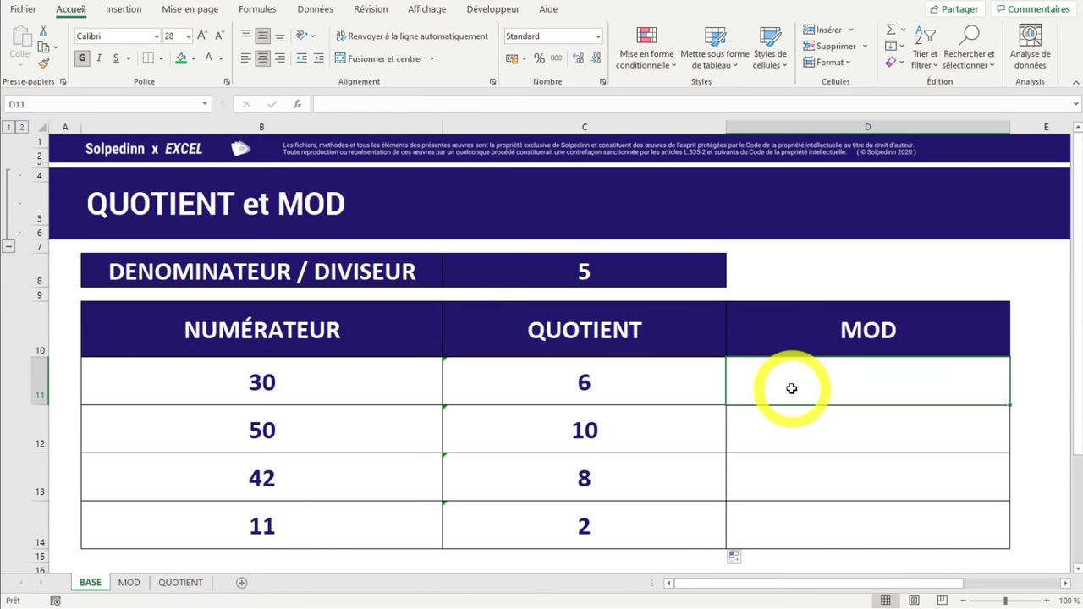
# Enter =MOD(B11;$C$8) in D11 and fill it down to D14 for remainders 0, 0, 2, 1
pyautogui.write('=')
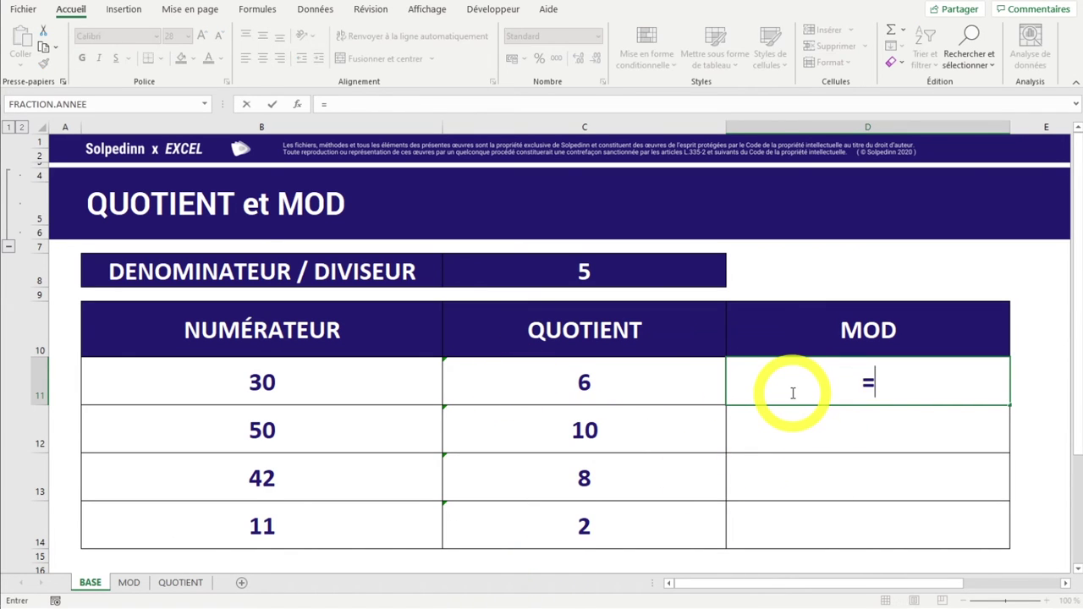
pyautogui.write('MOD(')
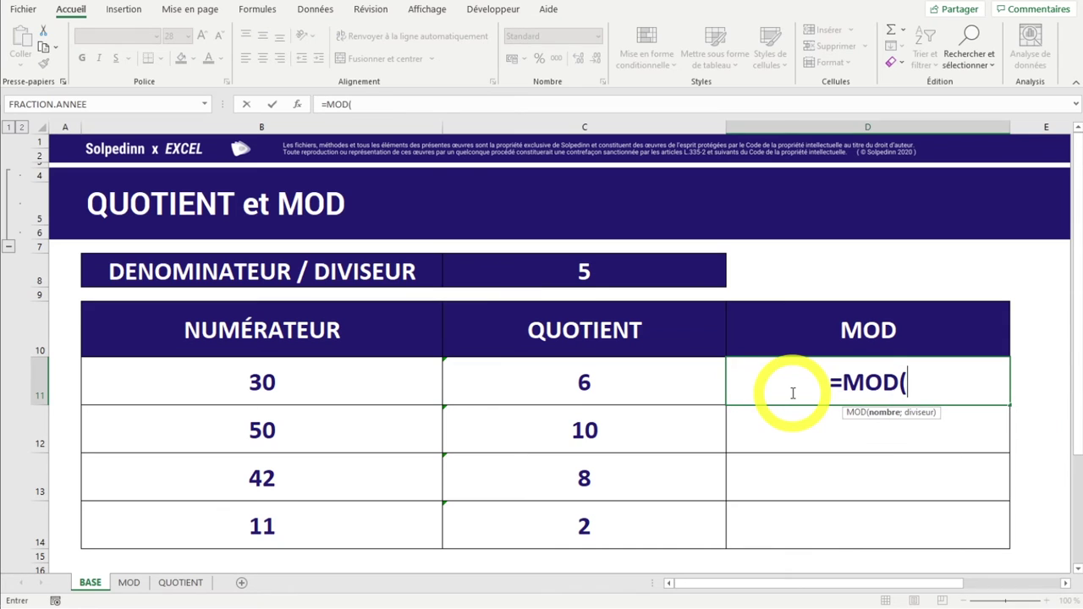
pyautogui.click(240, 383)
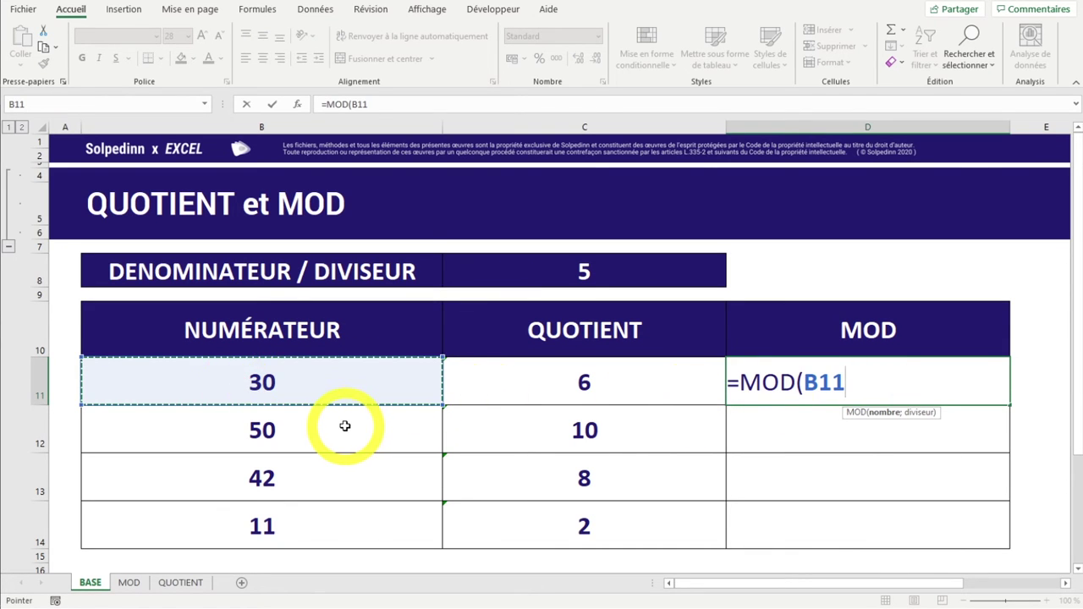
pyautogui.write(';')
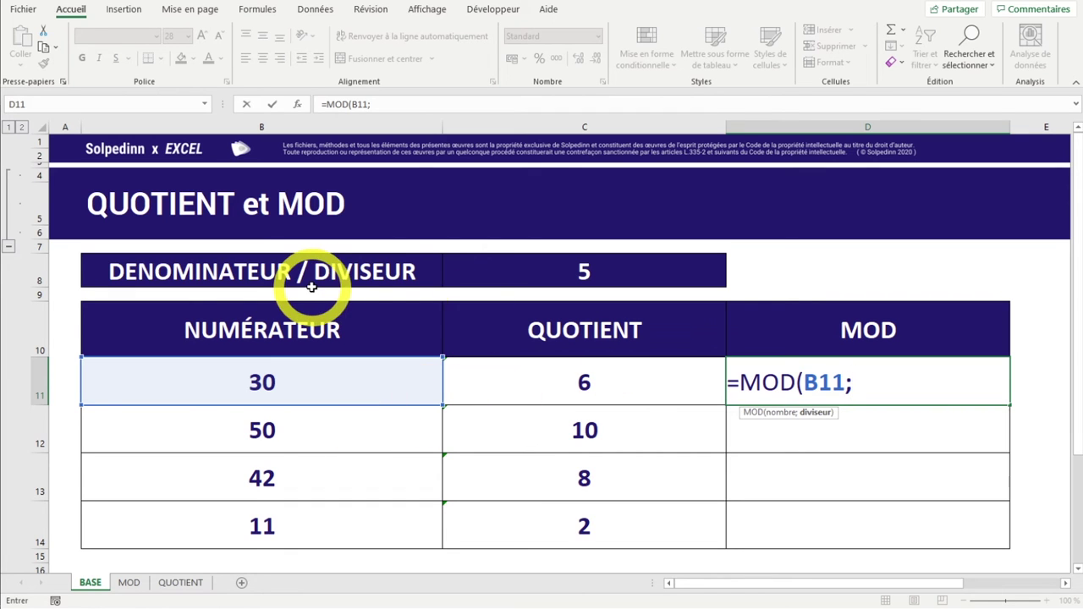
pyautogui.click(551, 269)
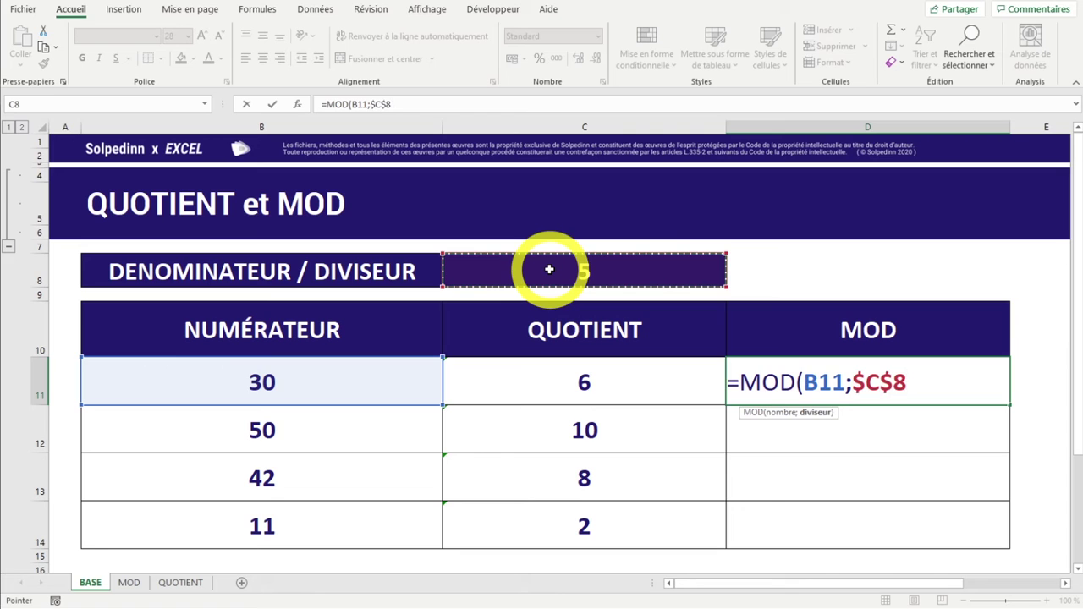
pyautogui.press('Return')
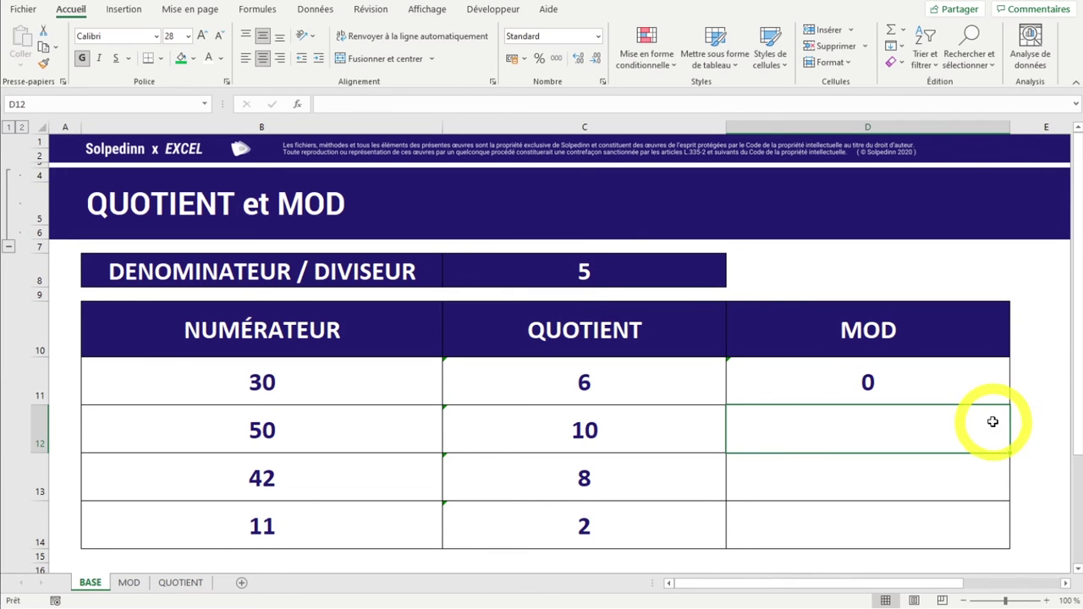
pyautogui.moveTo(955, 385)
pyautogui.mouseDown()
pyautogui.moveTo(1005, 412)
pyautogui.moveTo(1007, 399)
pyautogui.mouseUp()
pyautogui.click(1012, 399)
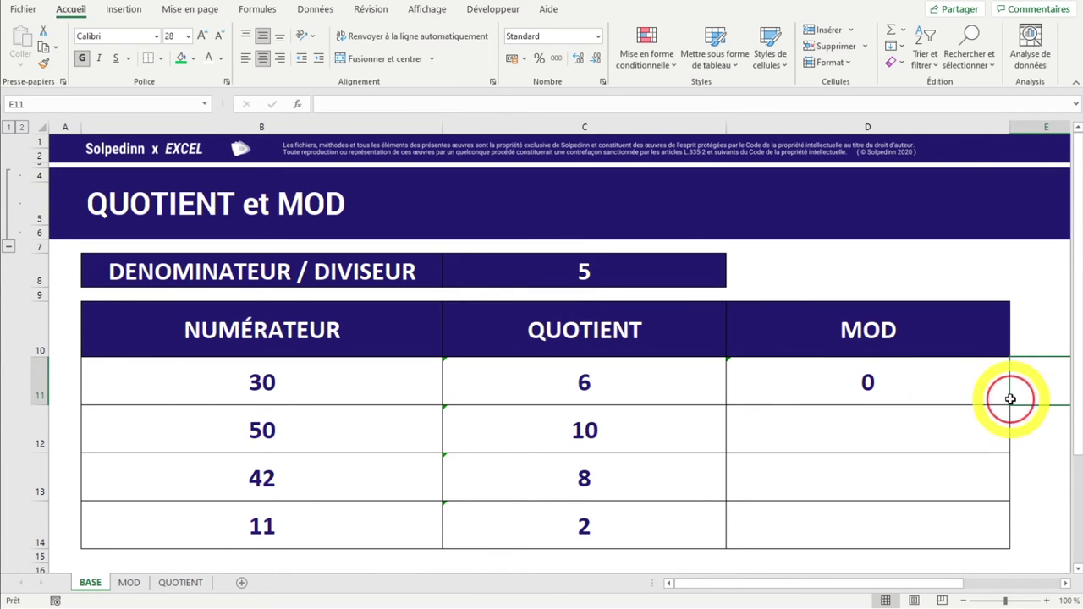
pyautogui.click(778, 381)
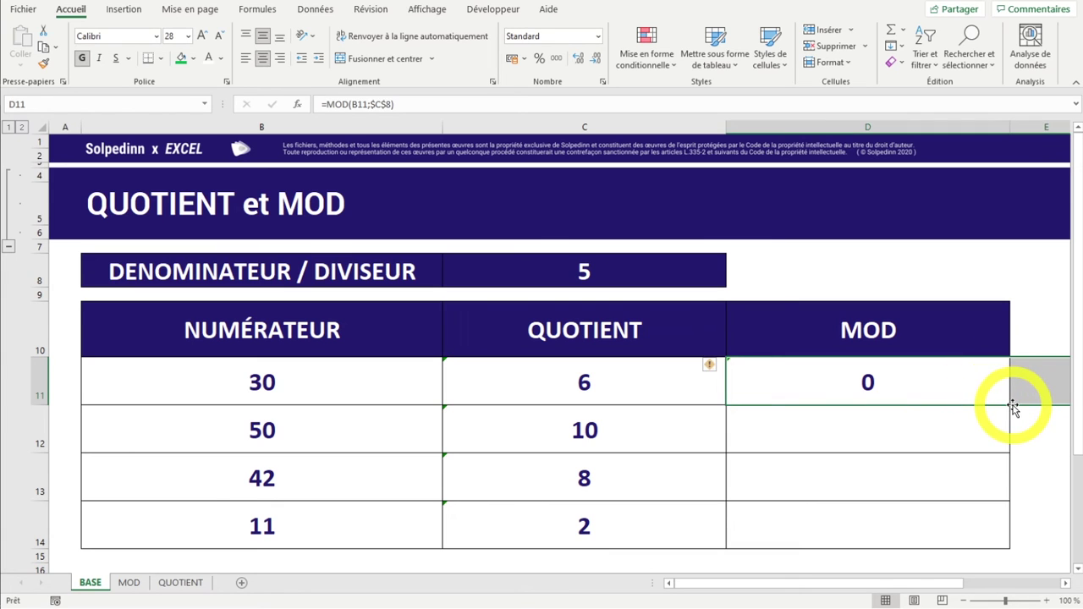
pyautogui.doubleClick(1009, 404)
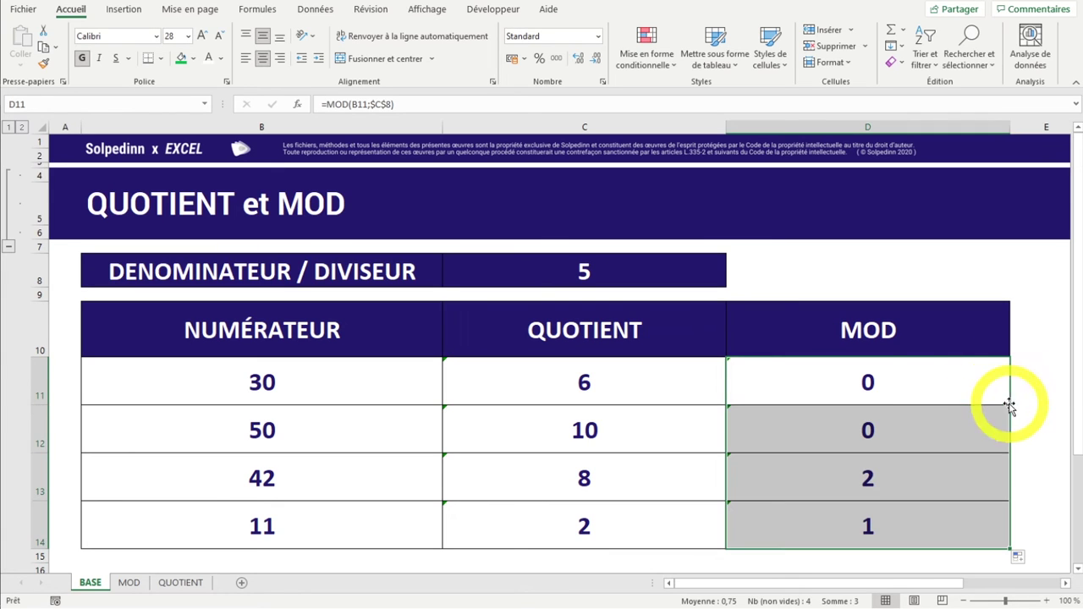
pyautogui.click(828, 398)
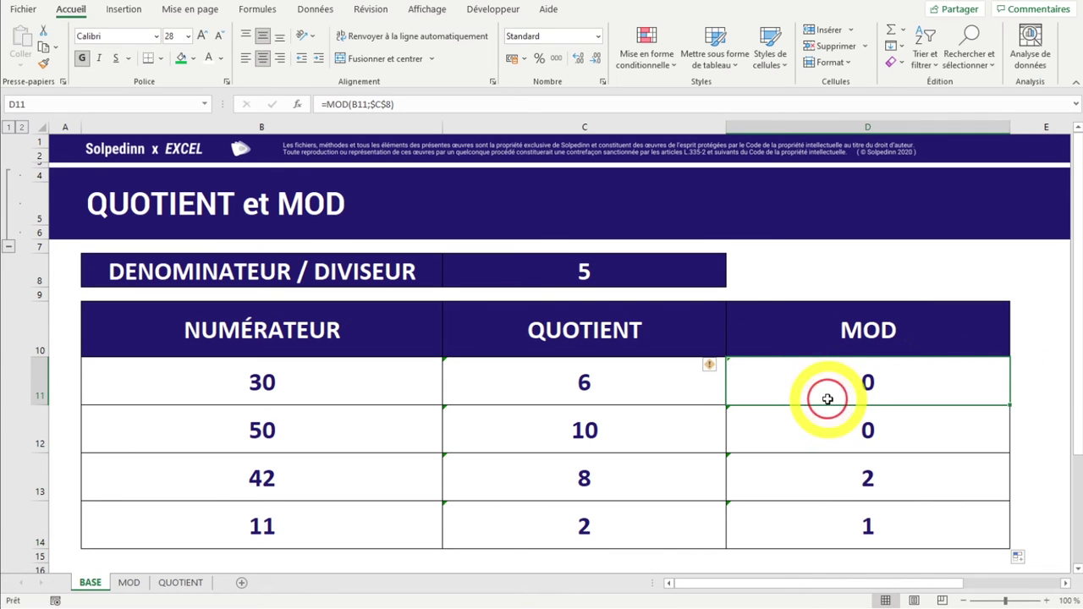
# Review the QUOTIENT and MOD formulas for 30 and 50 against the divisor 5
pyautogui.click(615, 387)
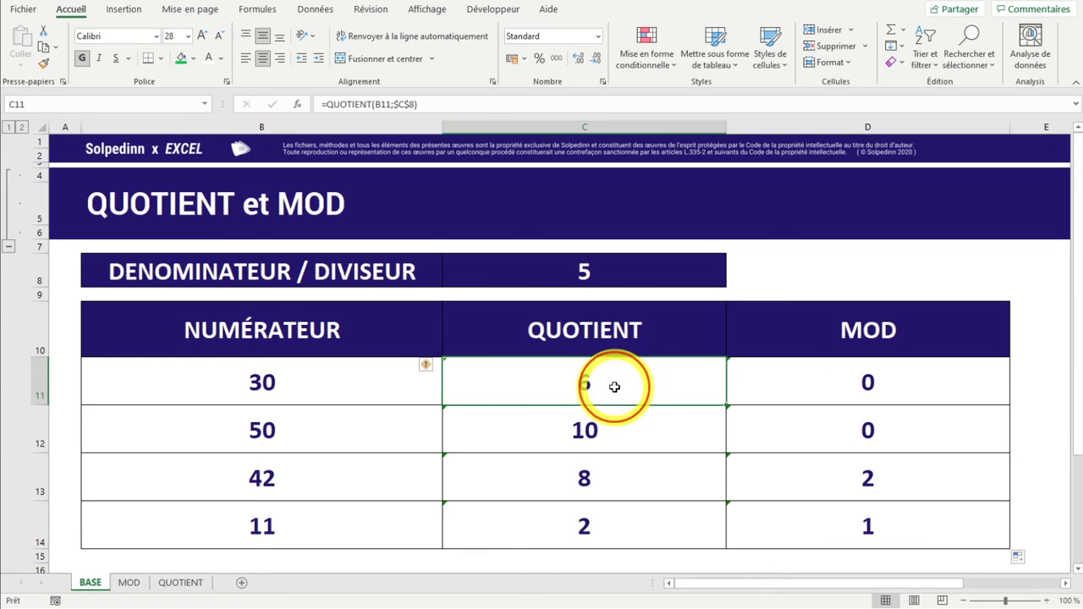
pyautogui.click(584, 276)
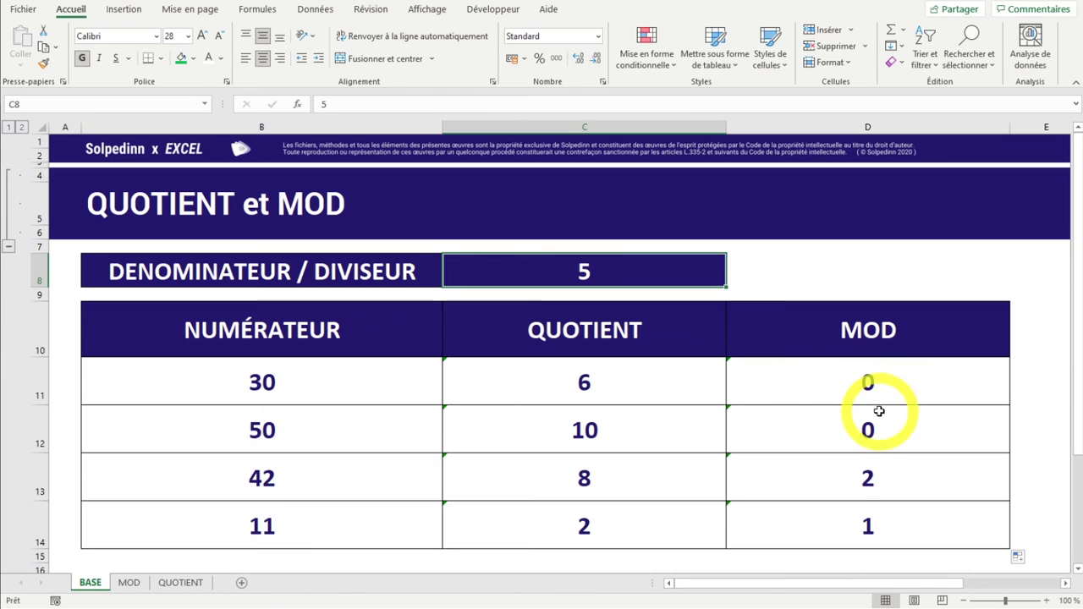
pyautogui.click(582, 427)
pyautogui.click(581, 271)
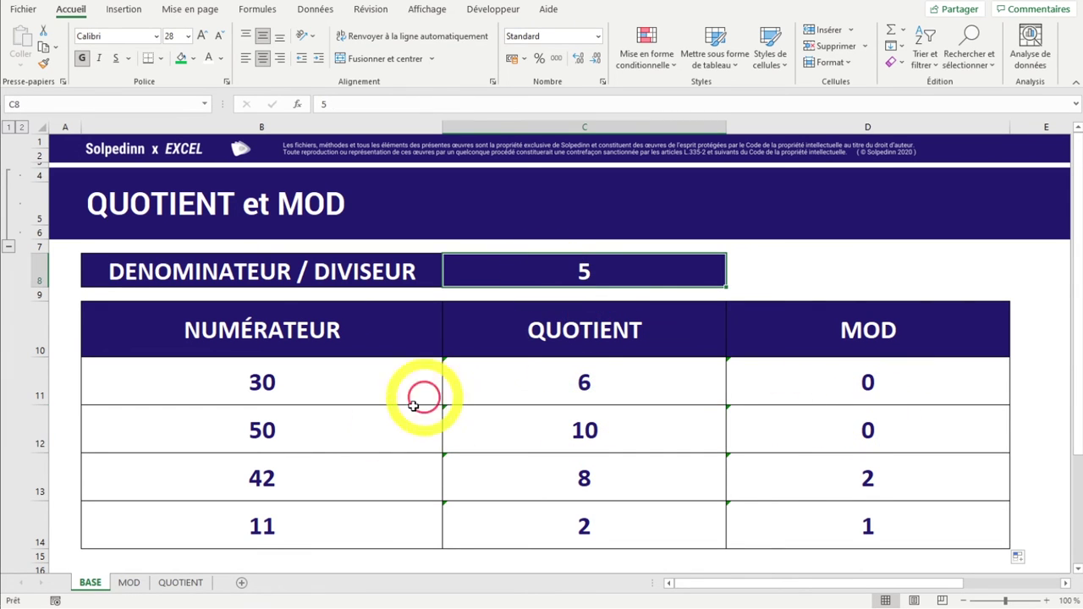
pyautogui.click(343, 440)
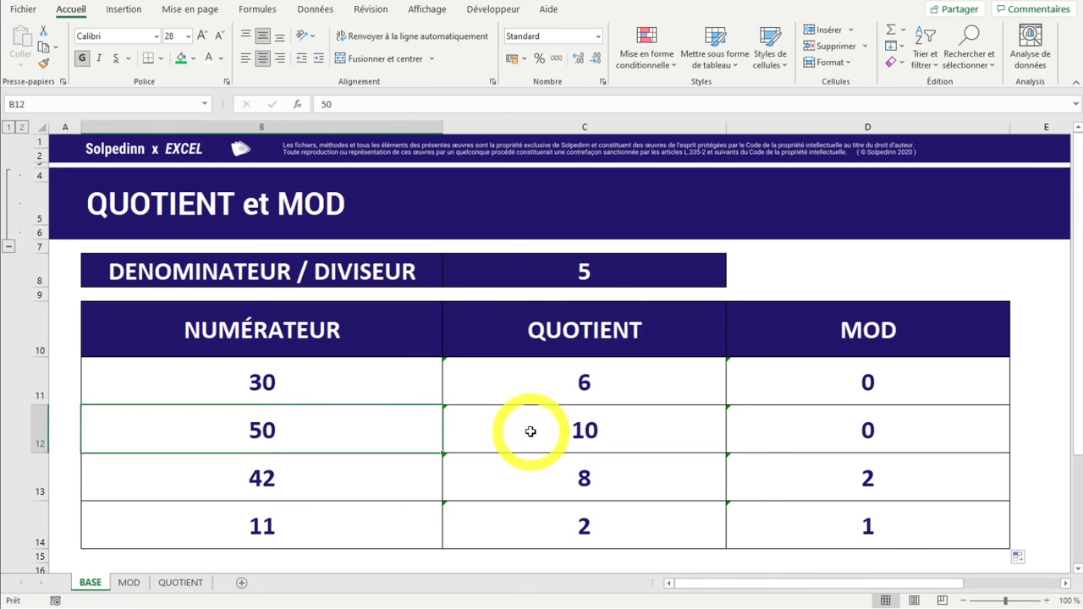
pyautogui.click(860, 440)
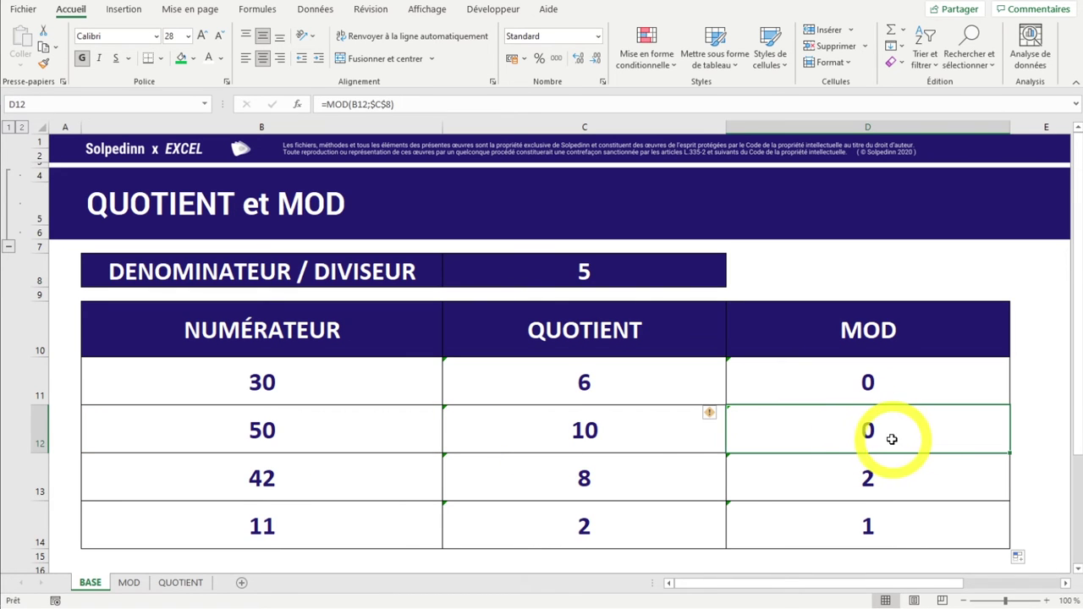
# Review the QUOTIENT and MOD formulas for the numerators 42 and 11
pyautogui.click(556, 478)
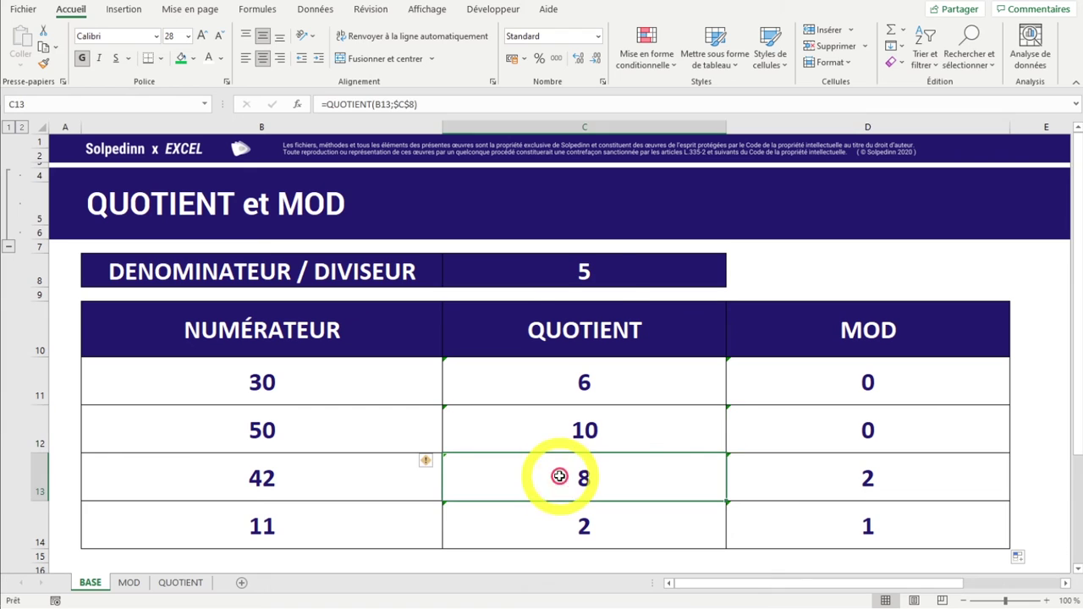
pyautogui.click(542, 269)
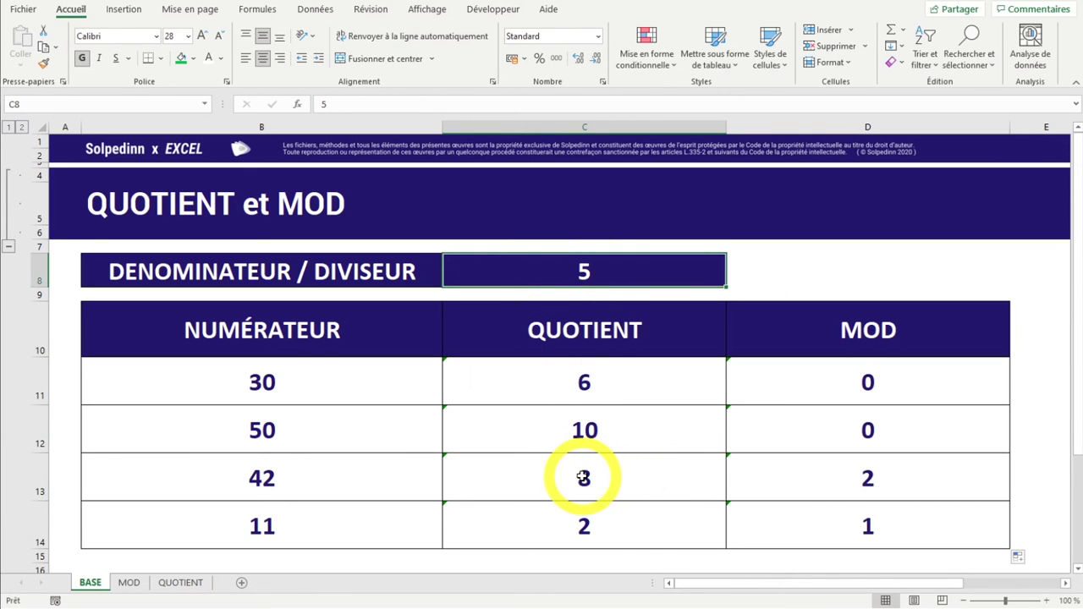
pyautogui.click(583, 477)
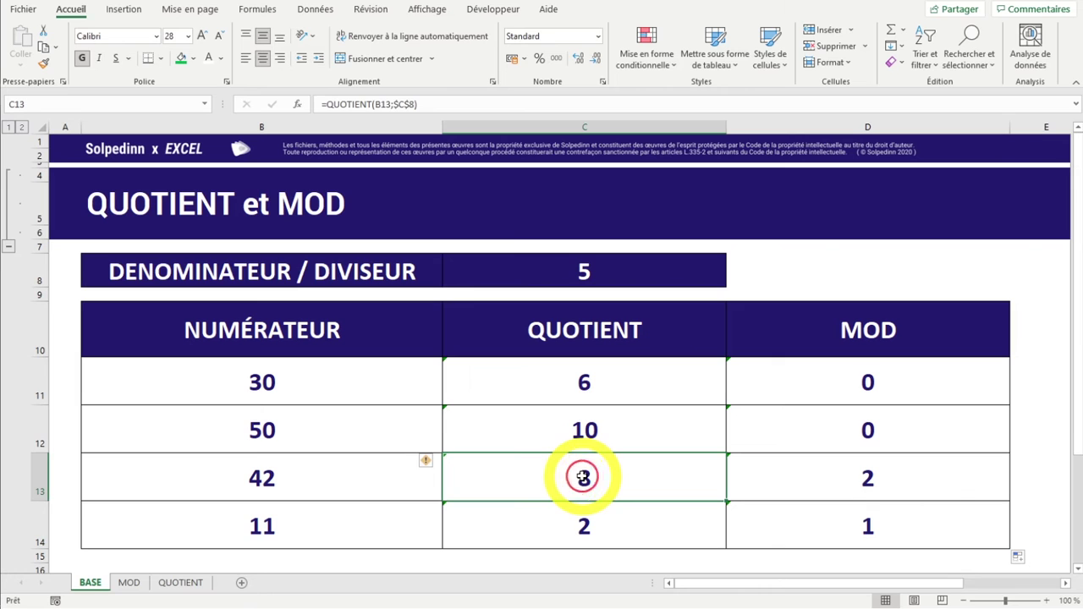
pyautogui.click(886, 493)
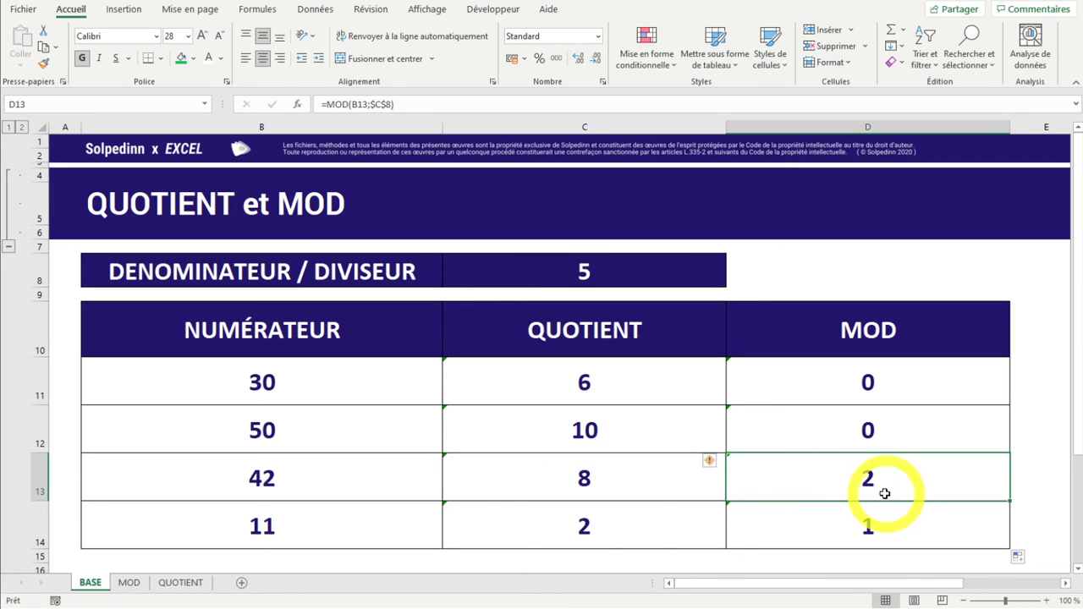
pyautogui.click(581, 526)
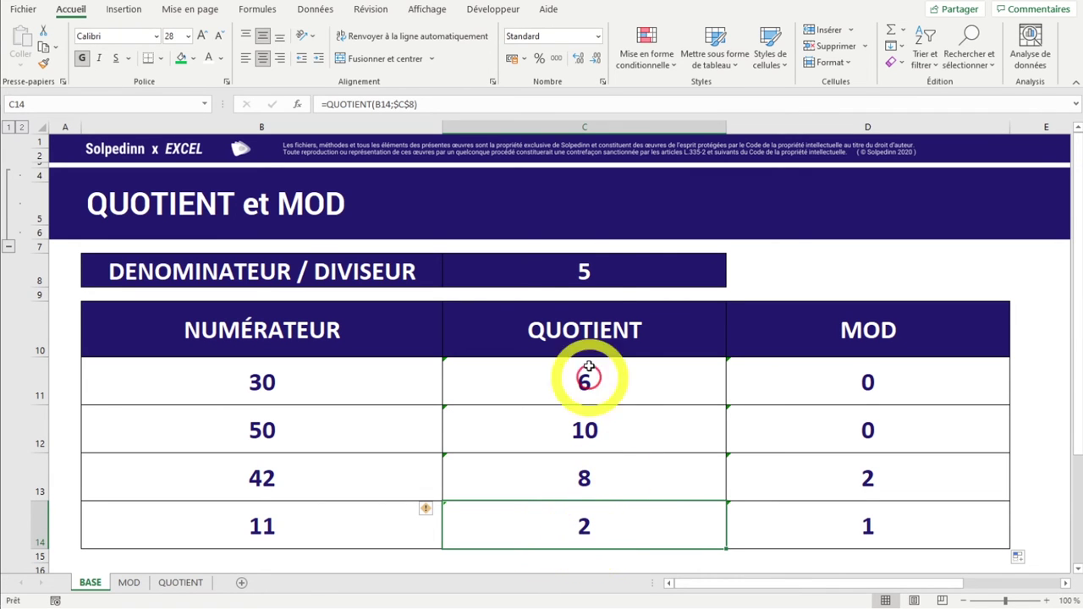
pyautogui.click(311, 528)
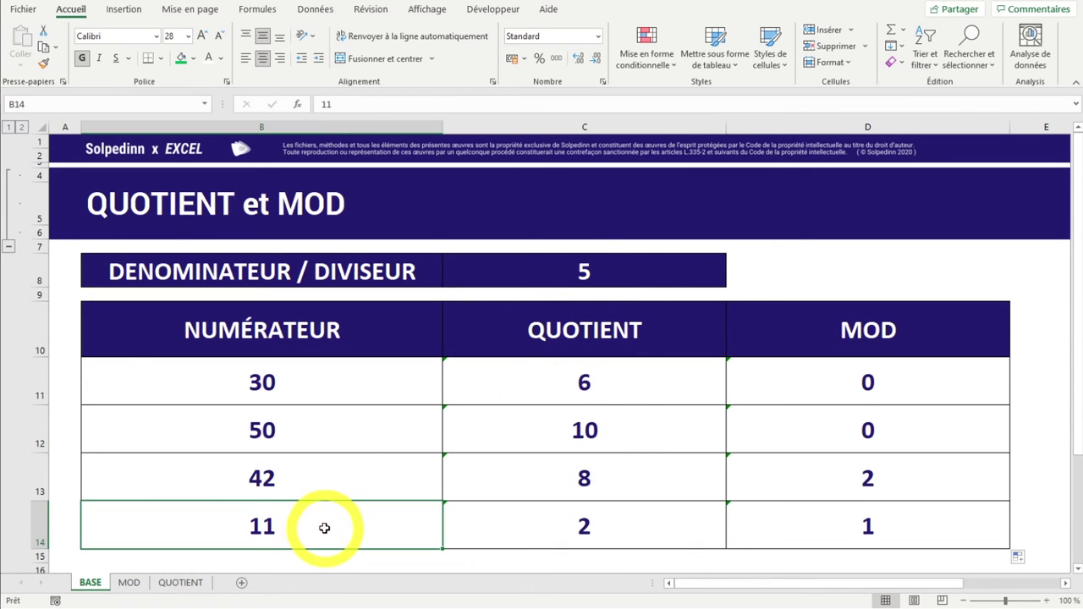
pyautogui.click(863, 549)
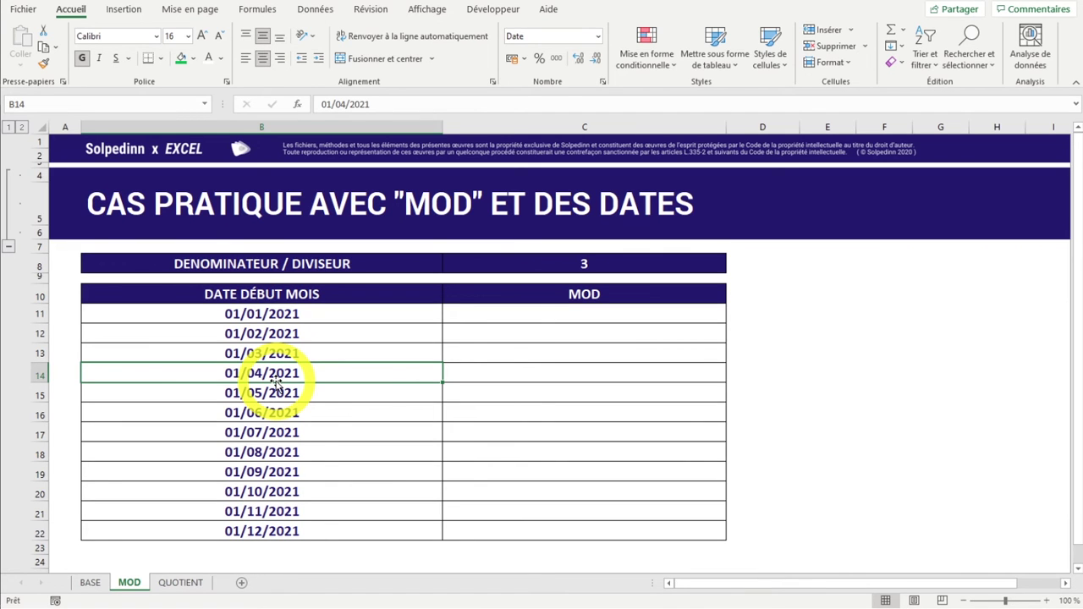
# Enter =MOIS(B11) in C11 and fill it down to C22, giving month numbers 1 to 12
pyautogui.moveTo(283, 315); pyautogui.dragTo(289, 531)
pyautogui.moveTo(244, 314)
pyautogui.mouseDown()
pyautogui.moveTo(284, 514)
pyautogui.moveTo(275, 528)
pyautogui.mouseUp()
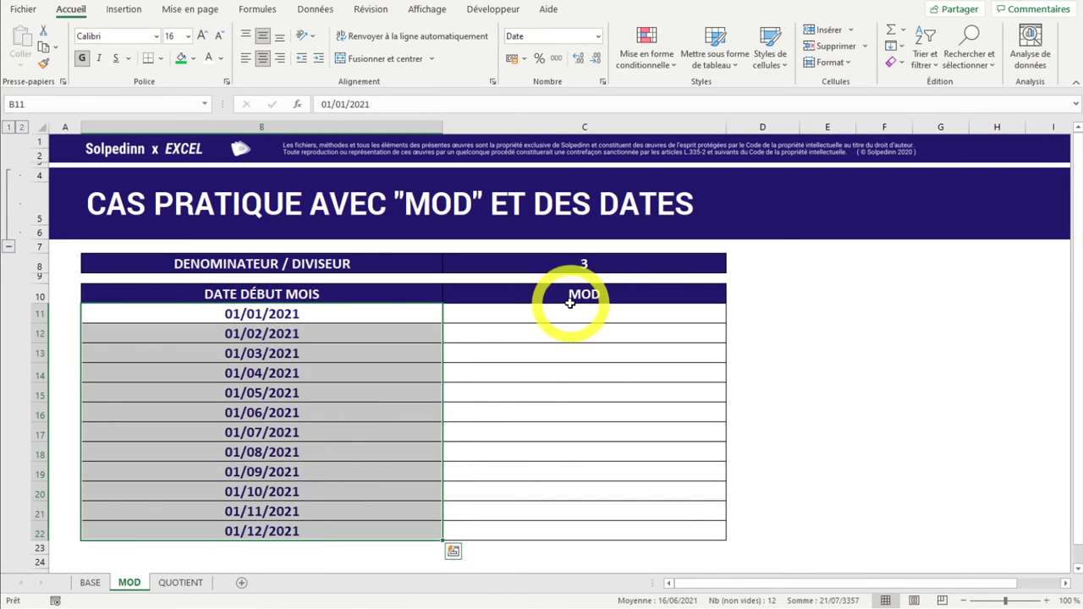
pyautogui.click(567, 311)
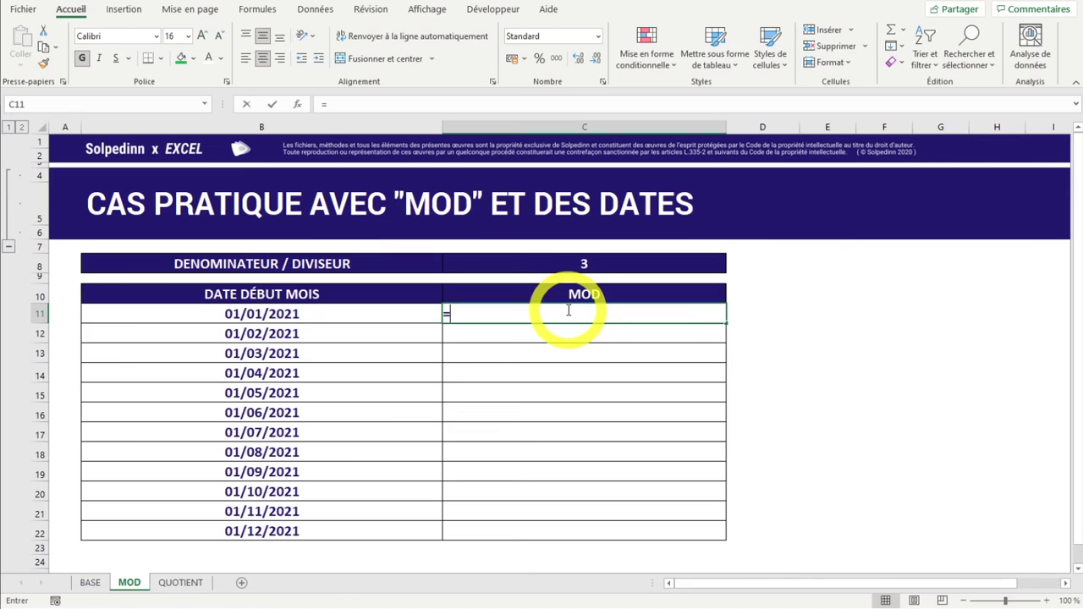
pyautogui.write('MOIS(')
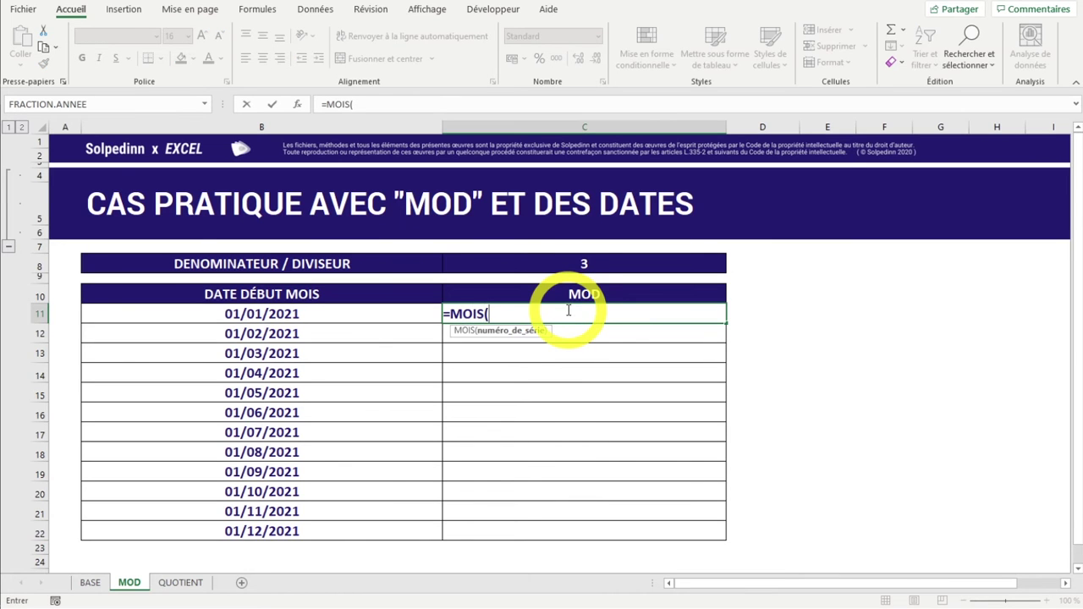
pyautogui.click(323, 314)
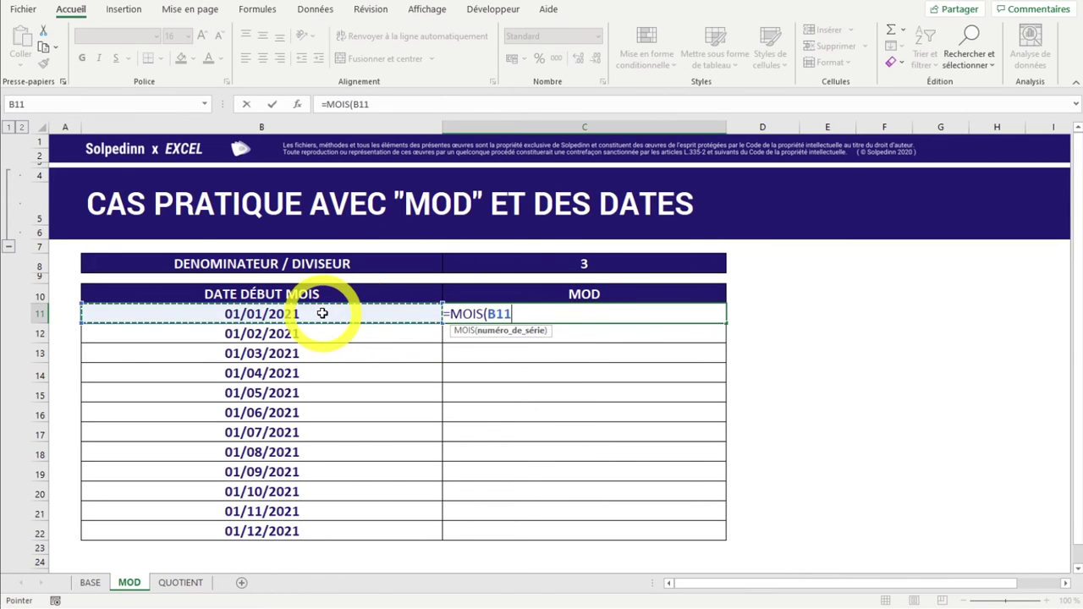
pyautogui.press('Return')
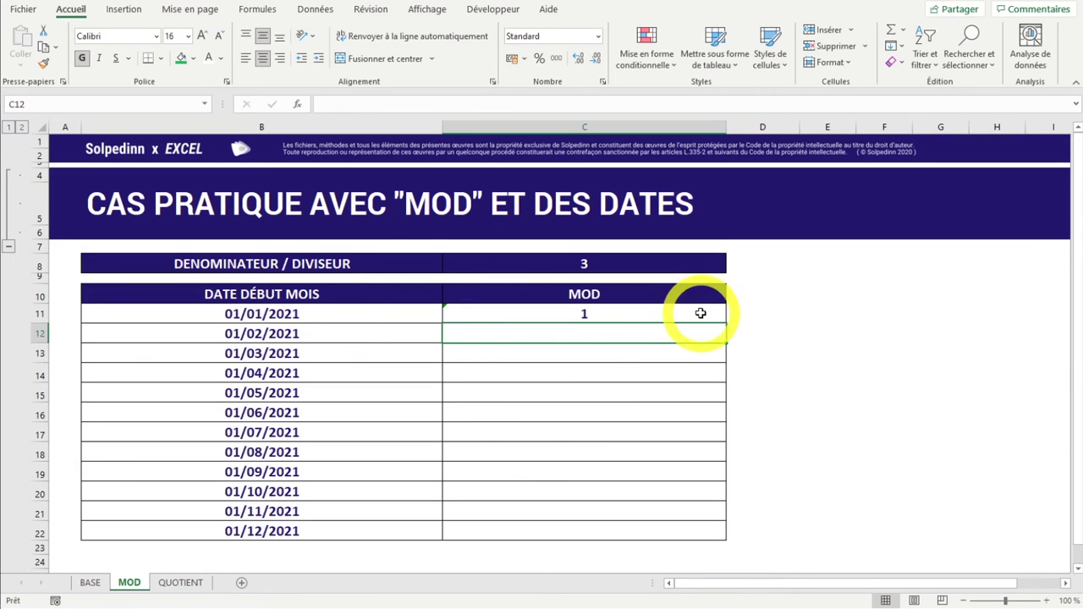
pyautogui.click(701, 313)
pyautogui.doubleClick(728, 325)
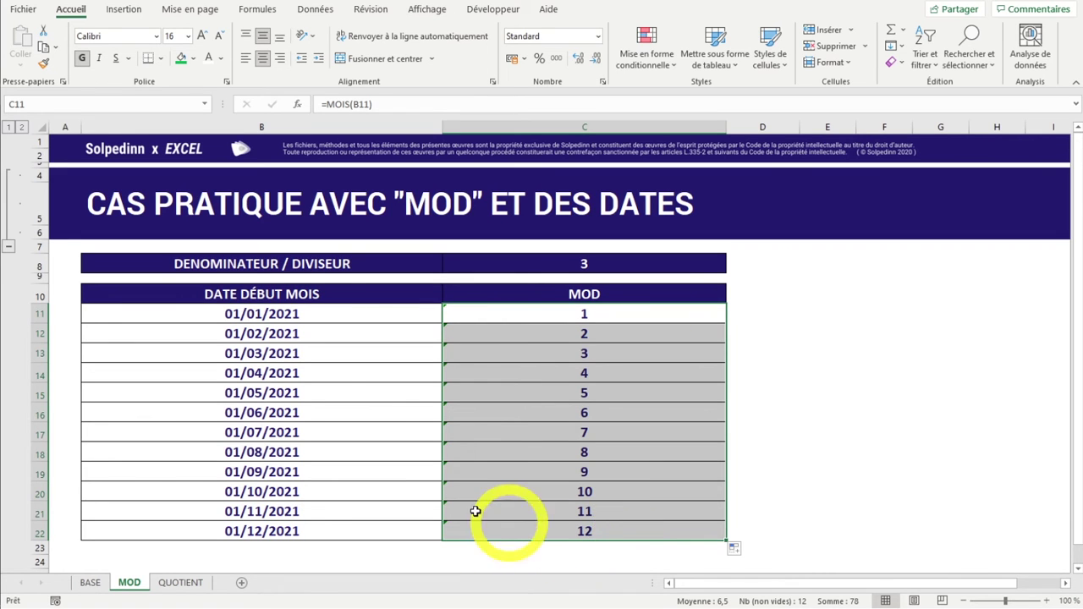
pyautogui.moveTo(290, 314)
pyautogui.mouseDown()
pyautogui.moveTo(309, 486)
pyautogui.moveTo(300, 524)
pyautogui.mouseUp()
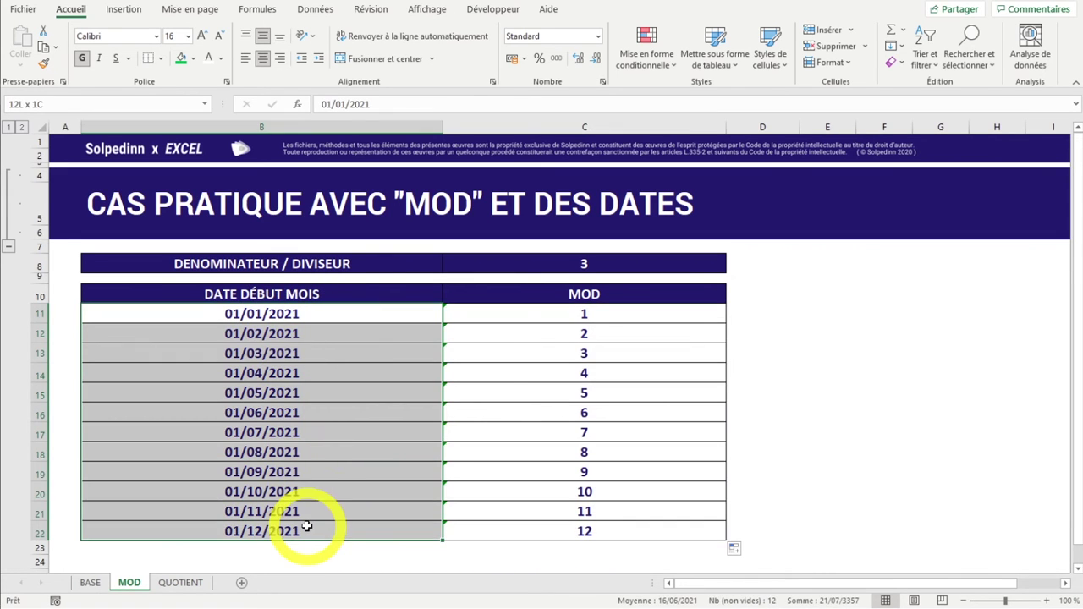
pyautogui.click(607, 317)
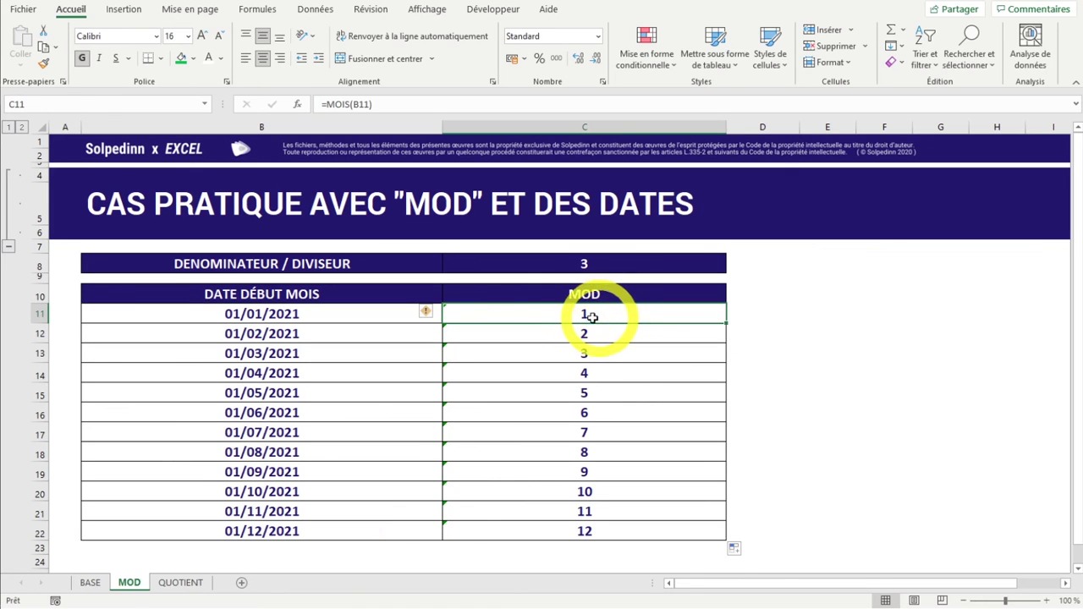
# Wrap C11 as =MOD(MOIS(B11);$C$8) and fill it down to C22, repeating 1, 2, 0
pyautogui.doubleClick(606, 315)
pyautogui.click(454, 315)
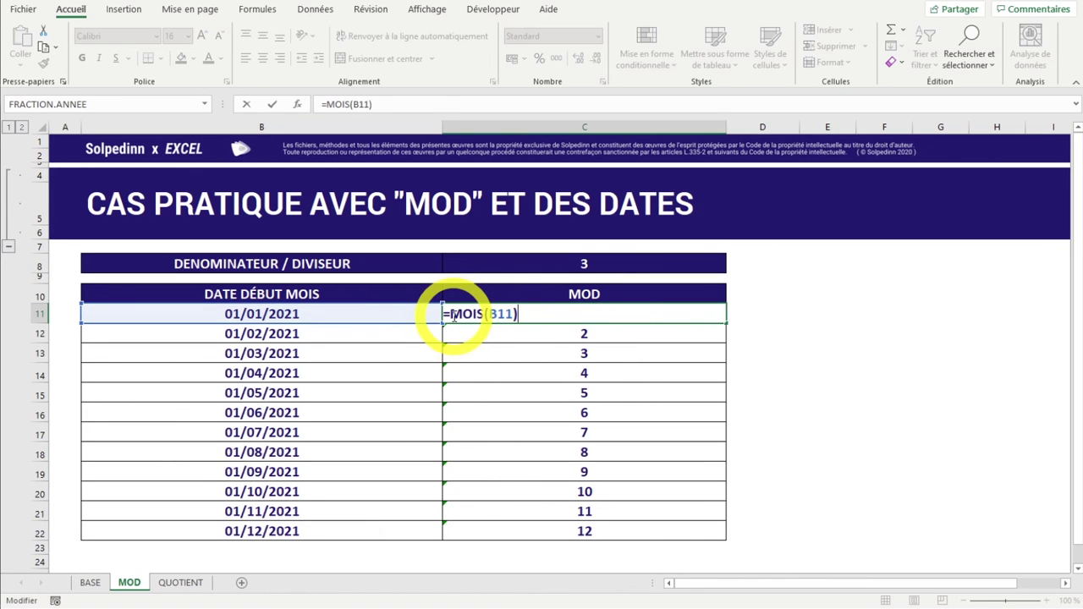
pyautogui.moveTo(453, 315); pyautogui.dragTo(523, 322)
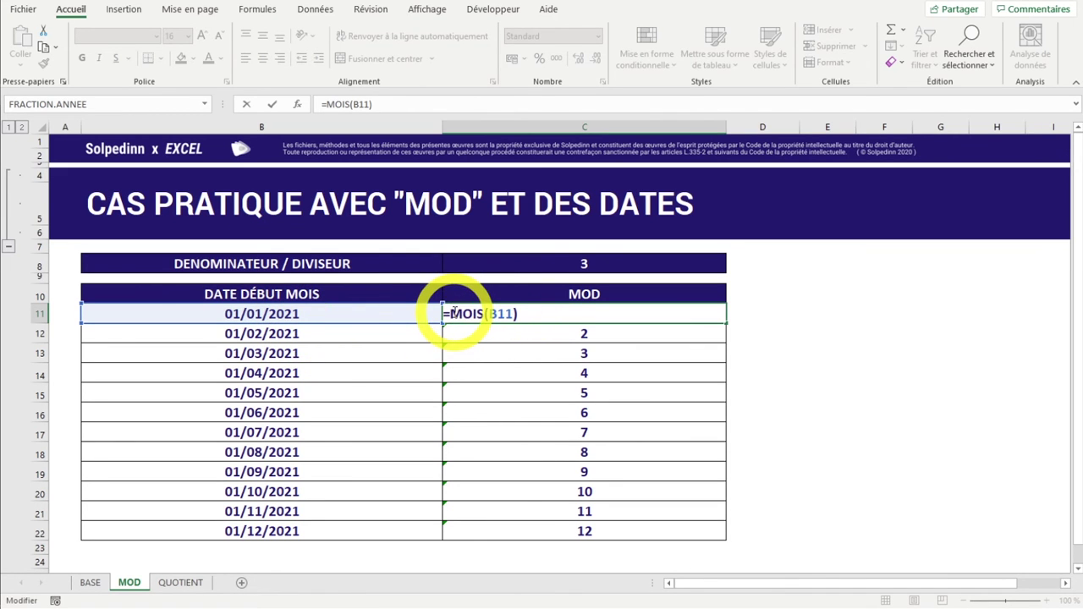
pyautogui.write('MOD(')
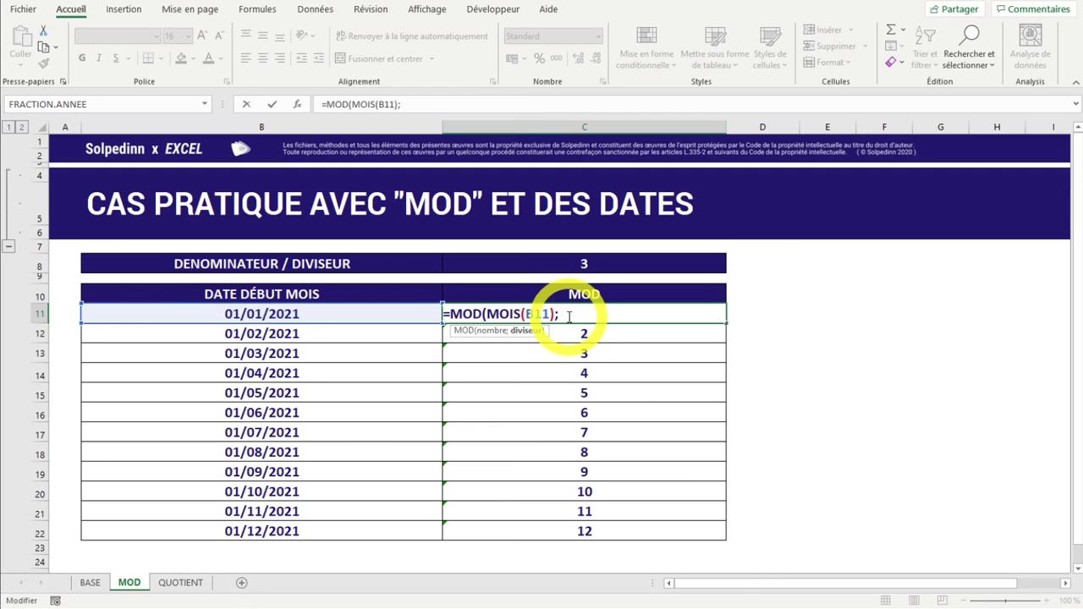
pyautogui.click(531, 256)
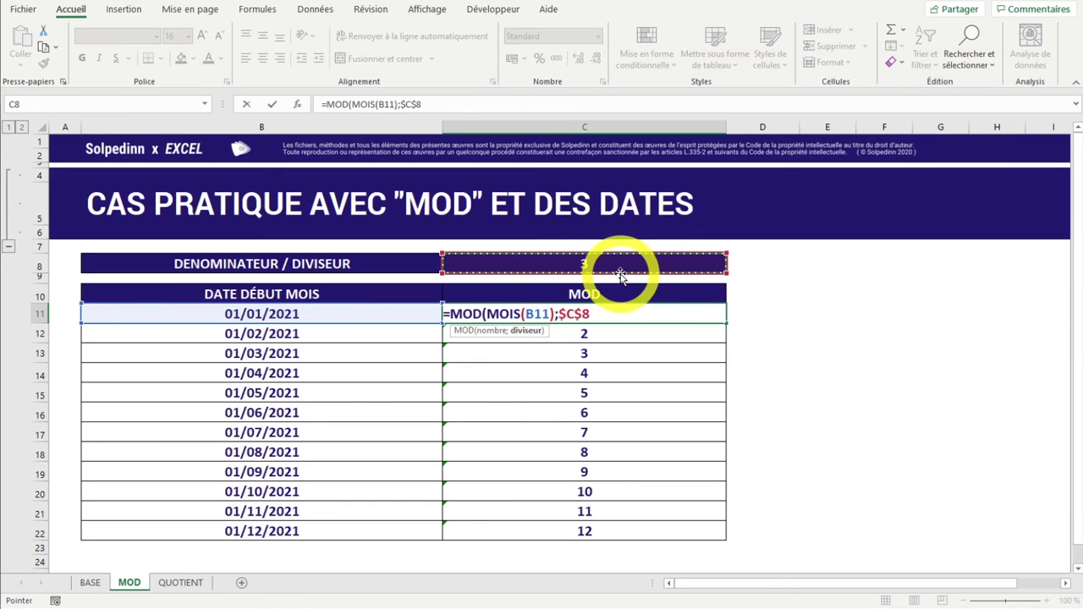
pyautogui.press('Return')
pyautogui.click(686, 314)
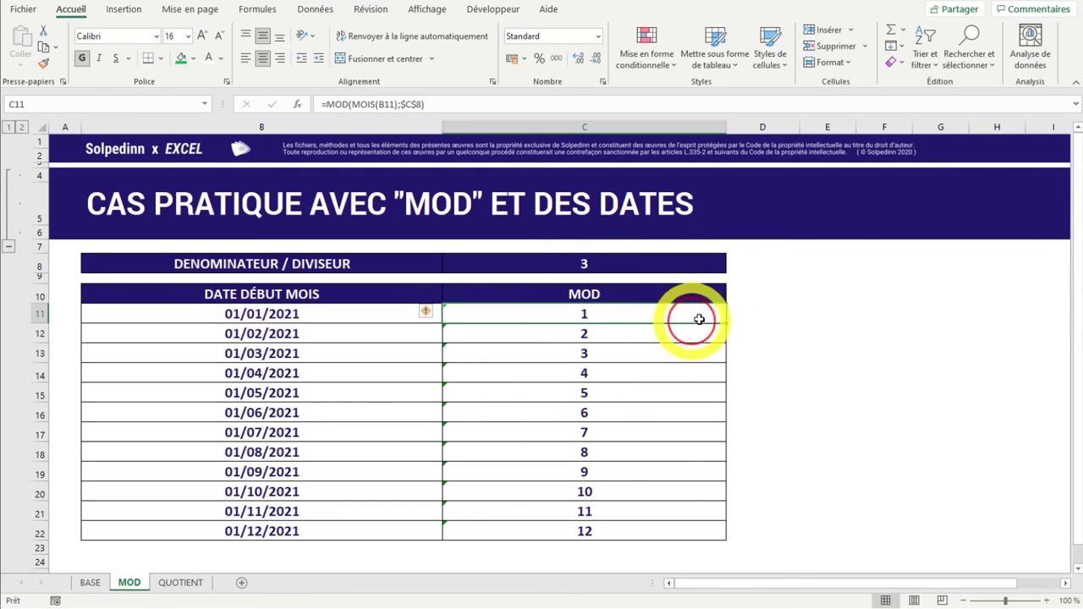
pyautogui.doubleClick(726, 323)
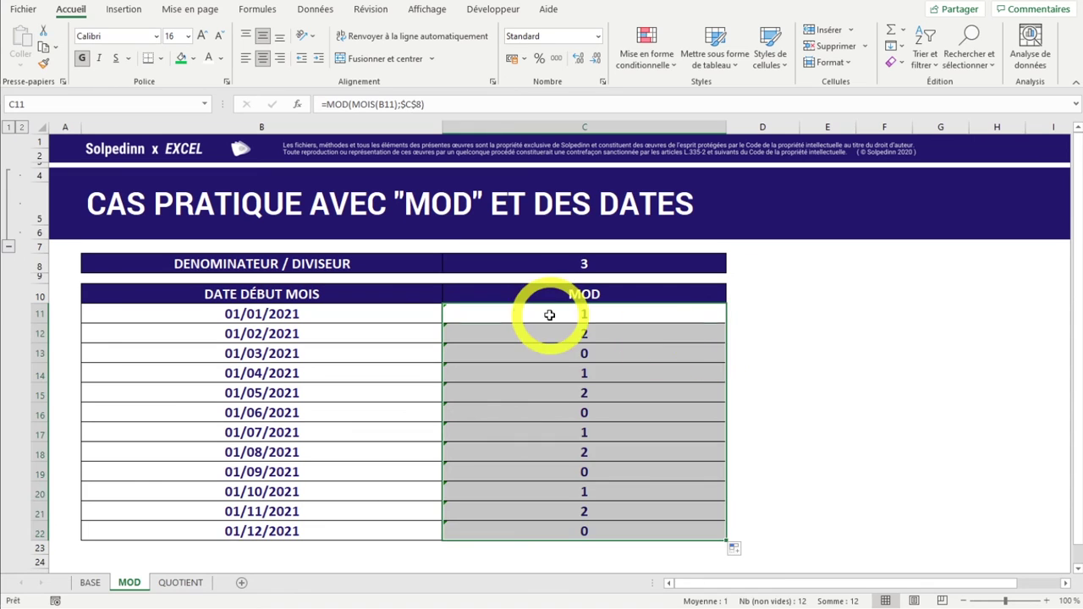
pyautogui.click(551, 314)
# Inspect the 1, 2, 0 remainder pattern and February's date with its remainder formula
pyautogui.moveTo(601, 316); pyautogui.dragTo(606, 345)
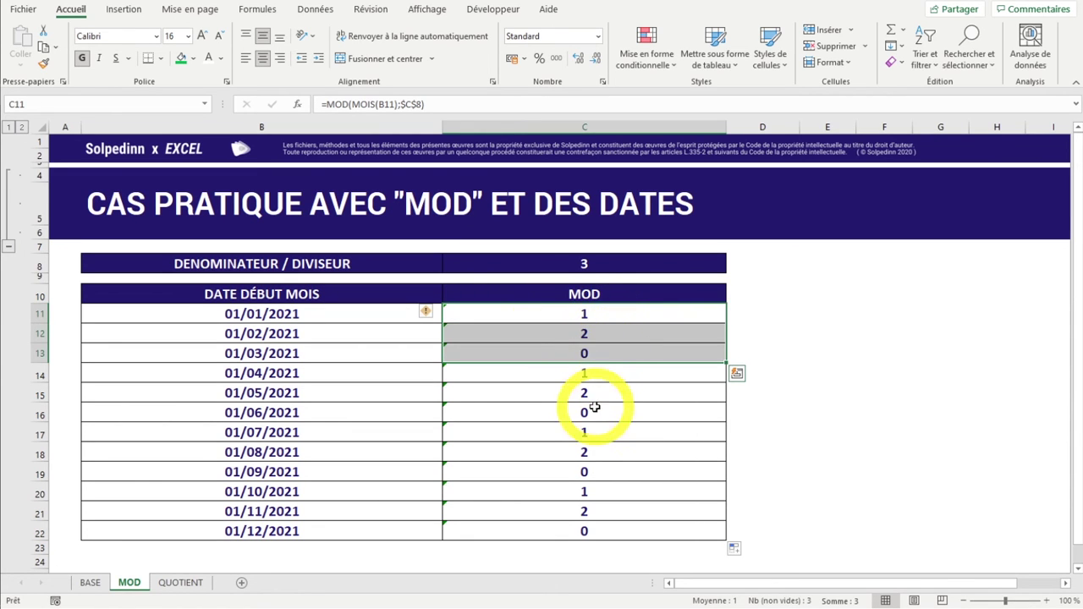
pyautogui.moveTo(590, 530); pyautogui.dragTo(592, 313)
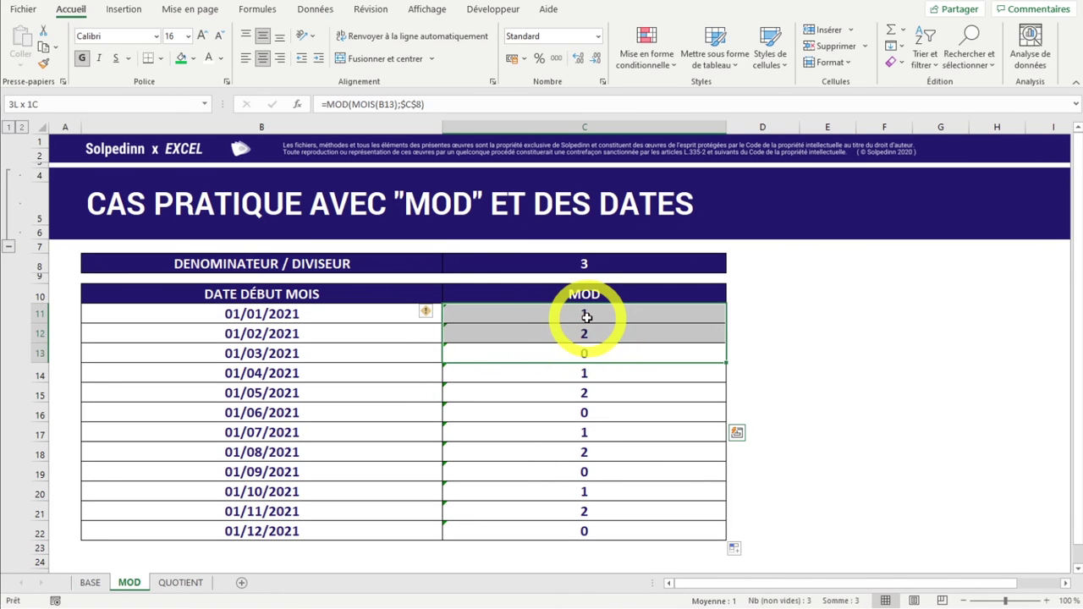
pyautogui.click(269, 332)
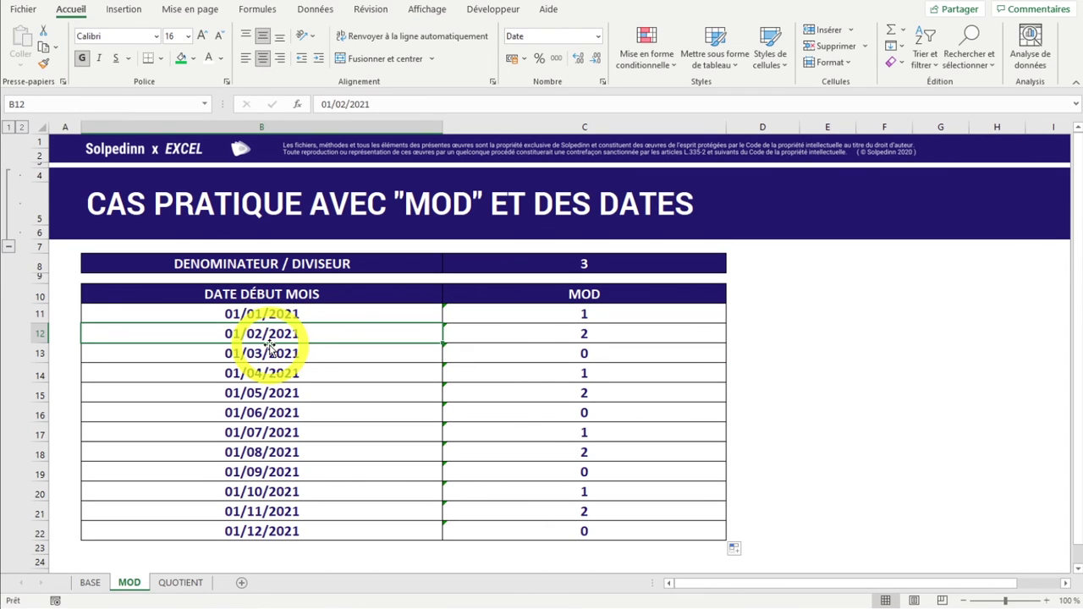
pyautogui.moveTo(187, 336); pyautogui.dragTo(593, 333)
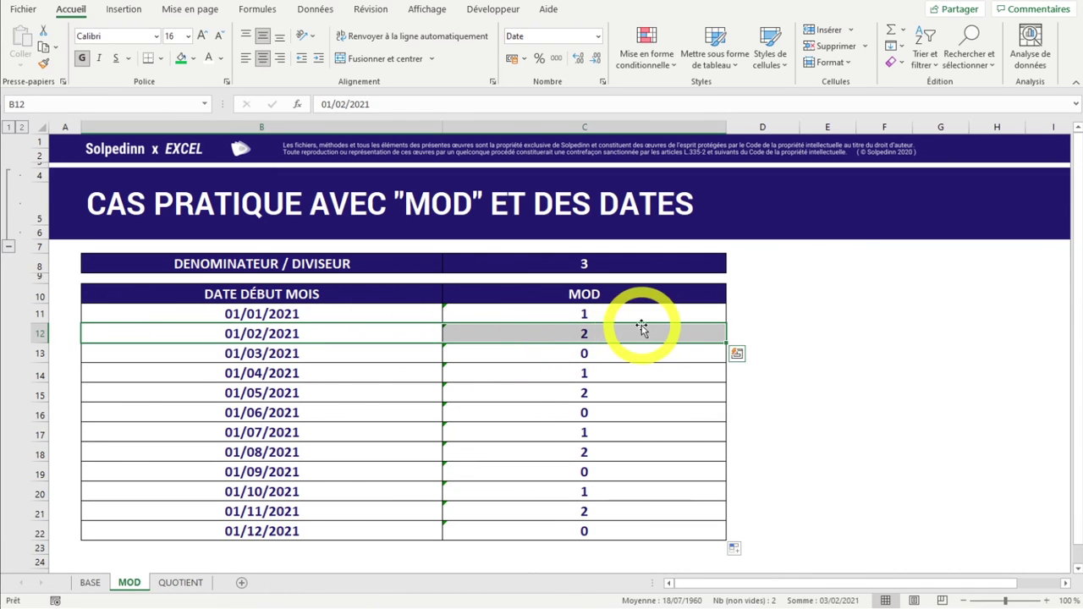
pyautogui.click(584, 335)
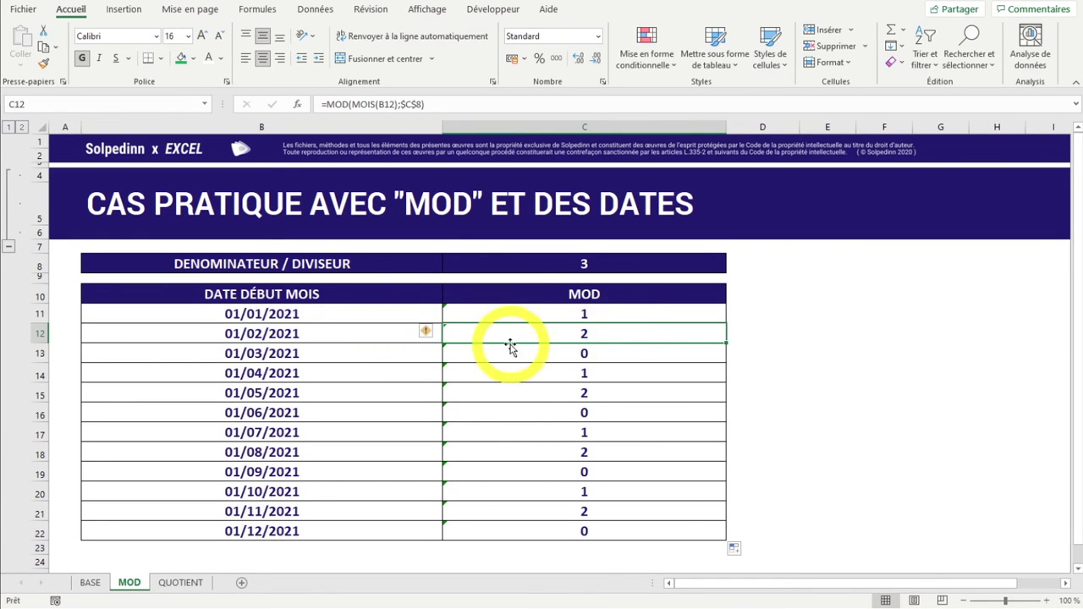
pyautogui.click(204, 334)
# Highlight the February, May, August and November rows with remainder 2, then edit C11
pyautogui.moveTo(391, 335); pyautogui.dragTo(536, 339)
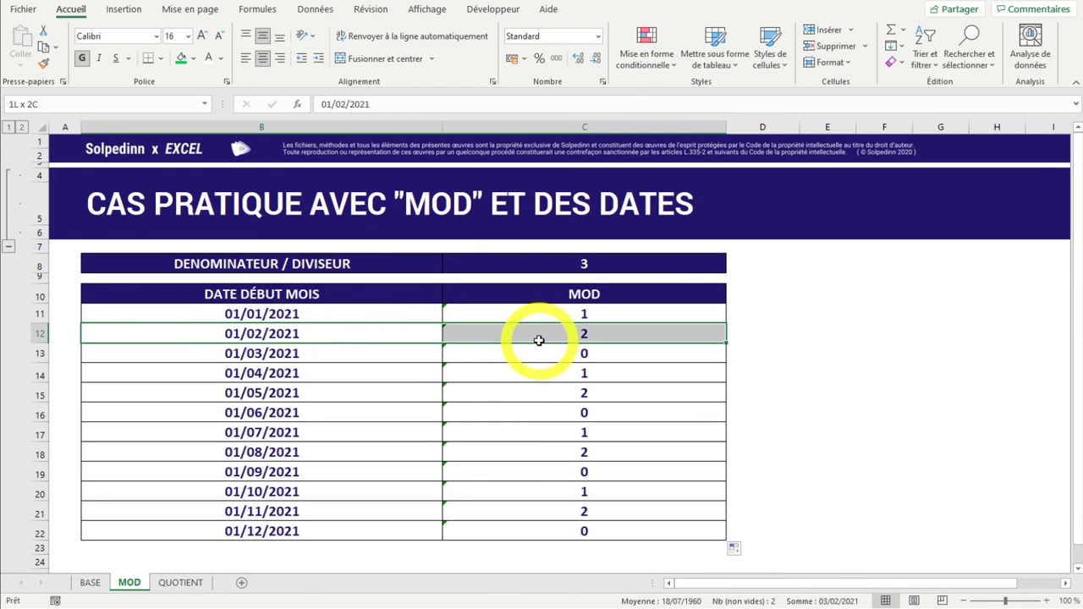
pyautogui.moveTo(283, 396); pyautogui.dragTo(531, 400)
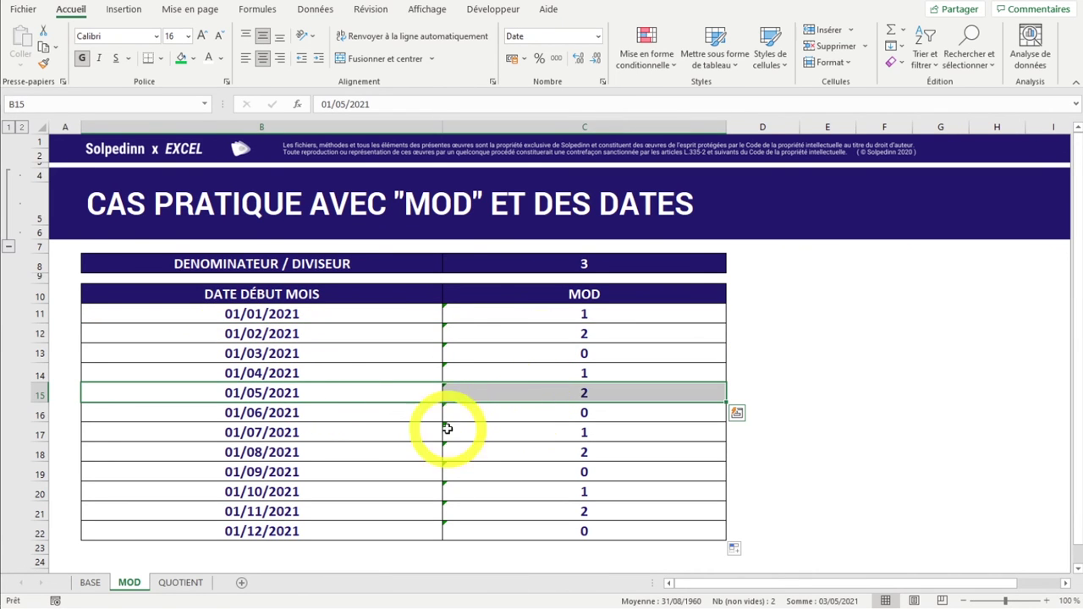
pyautogui.moveTo(279, 448); pyautogui.dragTo(580, 451)
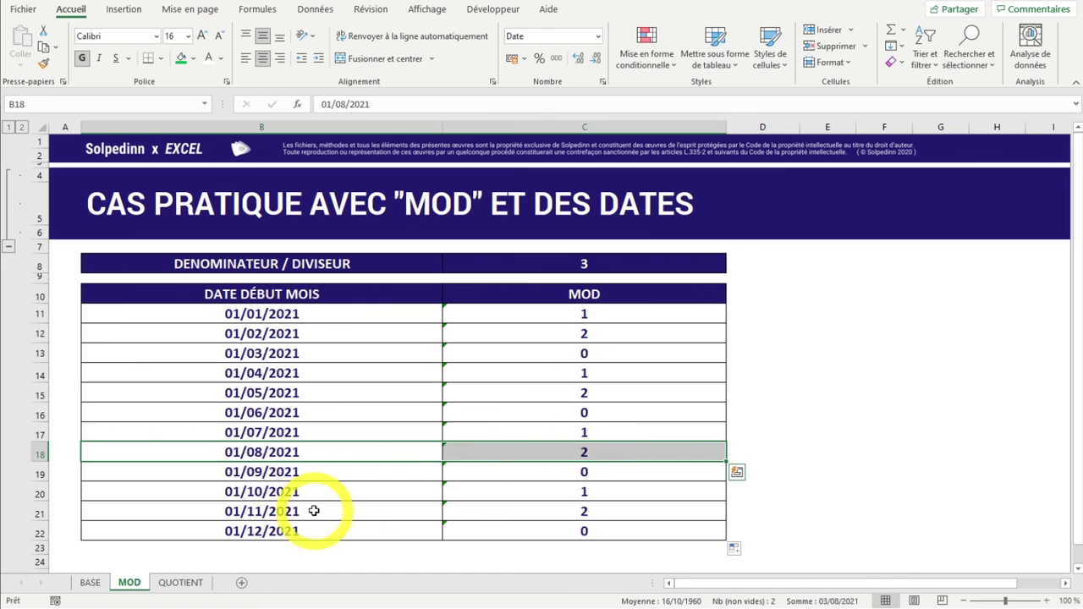
pyautogui.moveTo(280, 511); pyautogui.dragTo(574, 511)
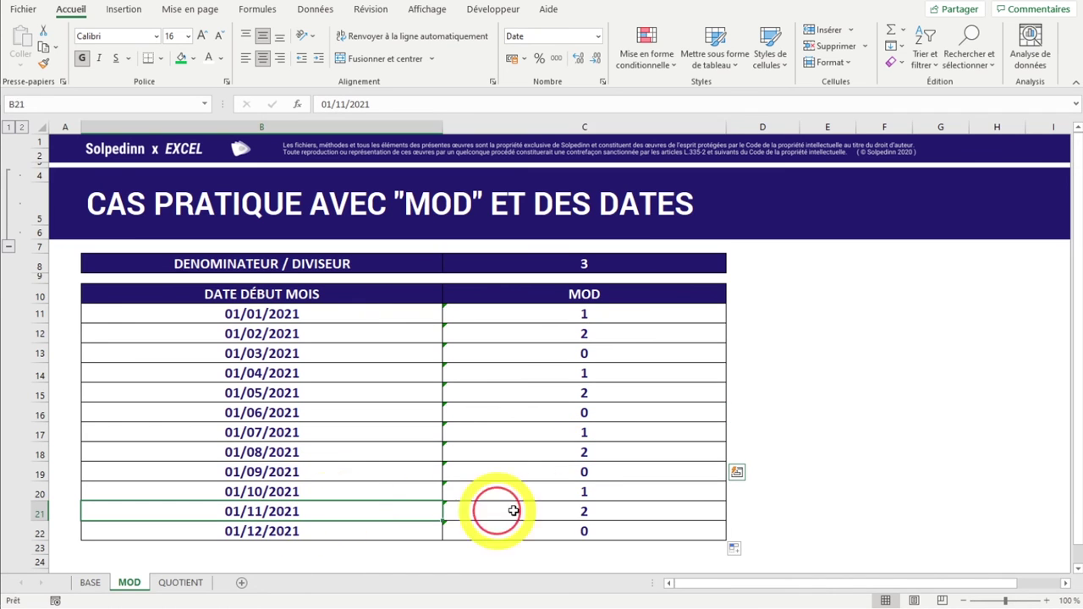
pyautogui.doubleClick(527, 319)
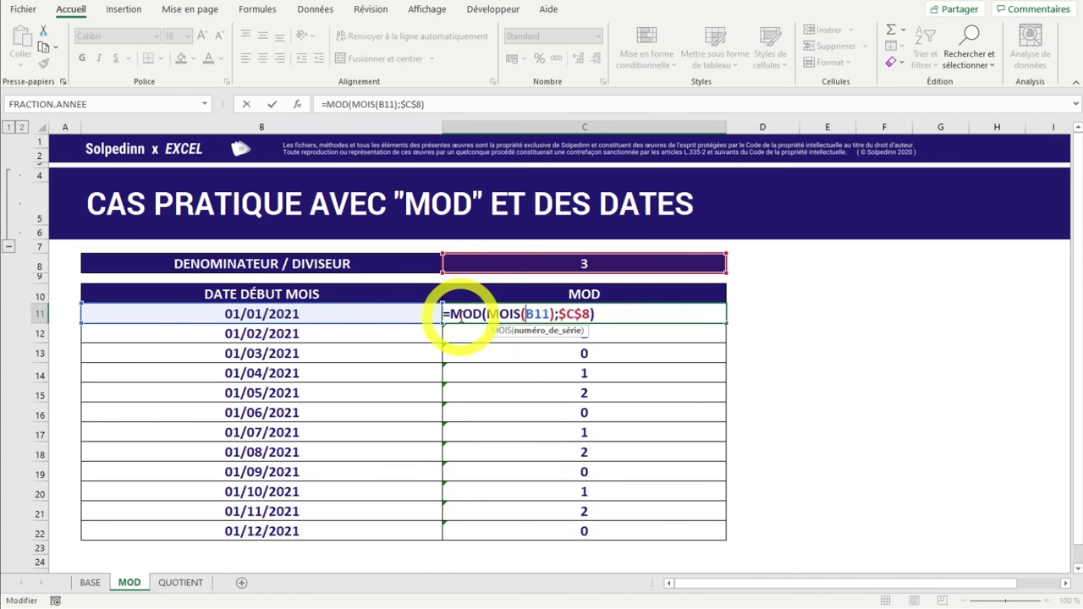
# Wrap C11 as =SI(MOD(MOIS(B11);$C$8)=2;19,99;0)
pyautogui.moveTo(450, 315); pyautogui.dragTo(601, 321)
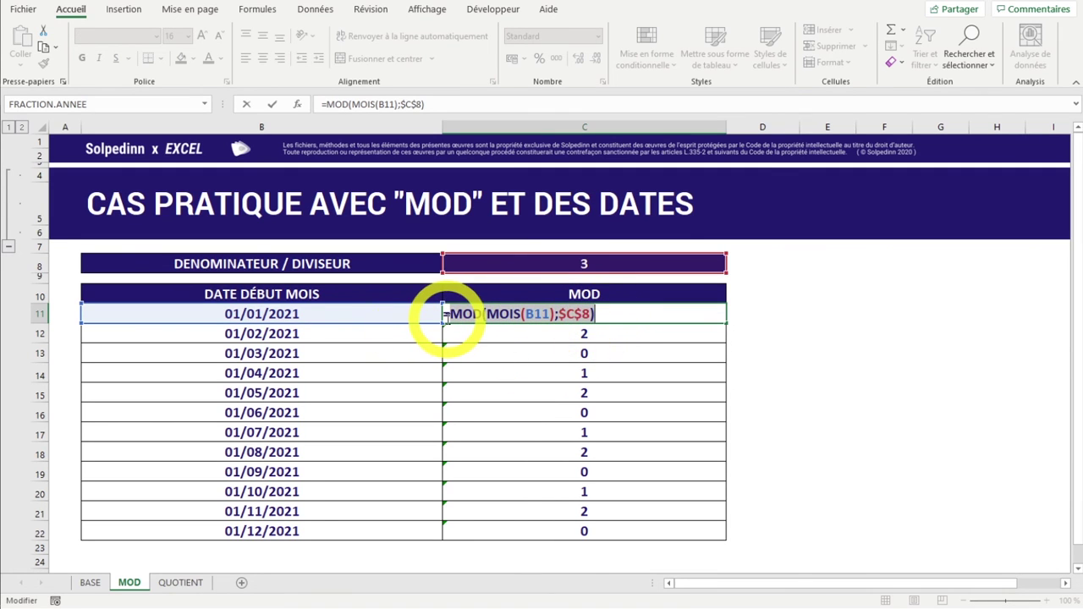
pyautogui.click(448, 315)
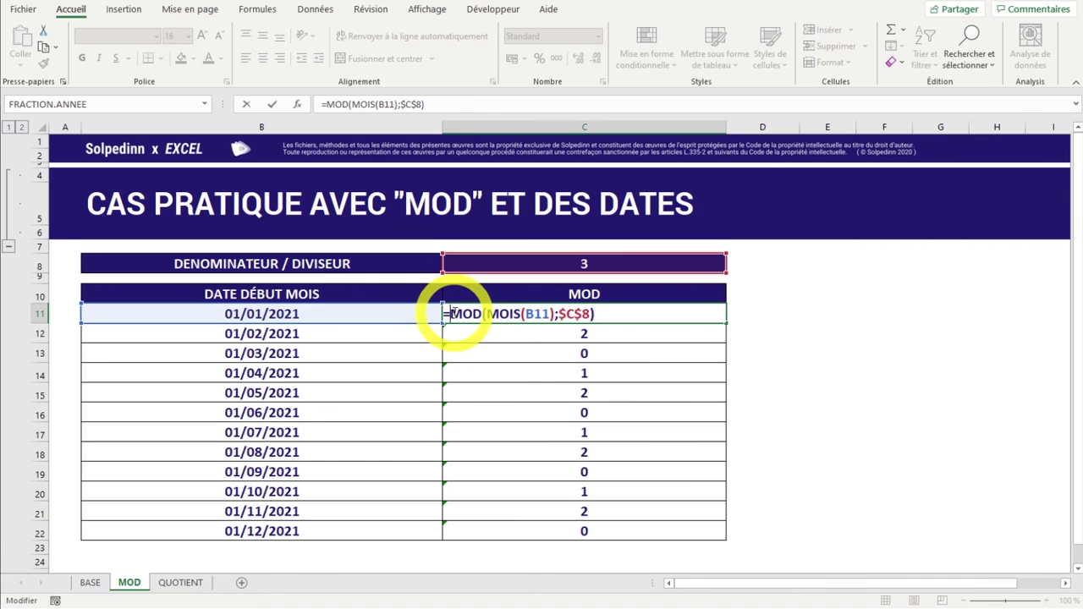
pyautogui.moveTo(595, 315); pyautogui.dragTo(449, 315)
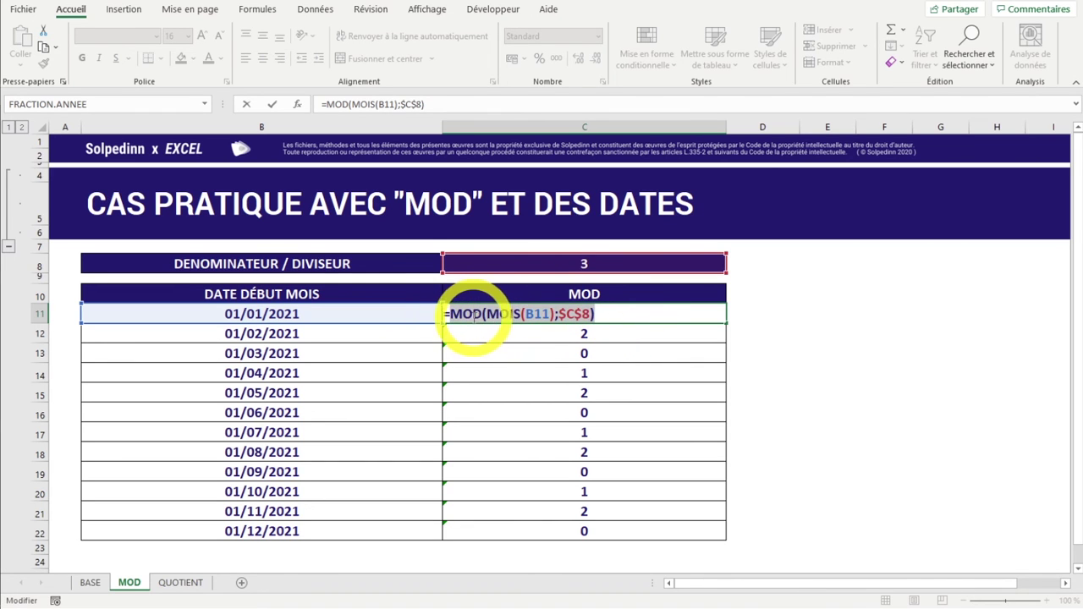
pyautogui.click(448, 315)
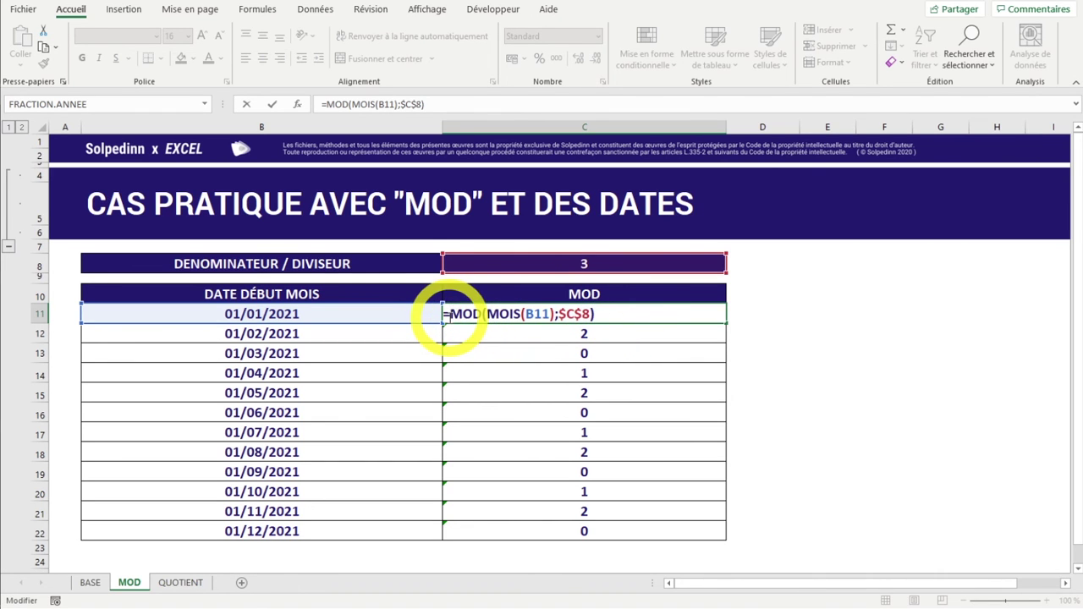
pyautogui.write('SI(')
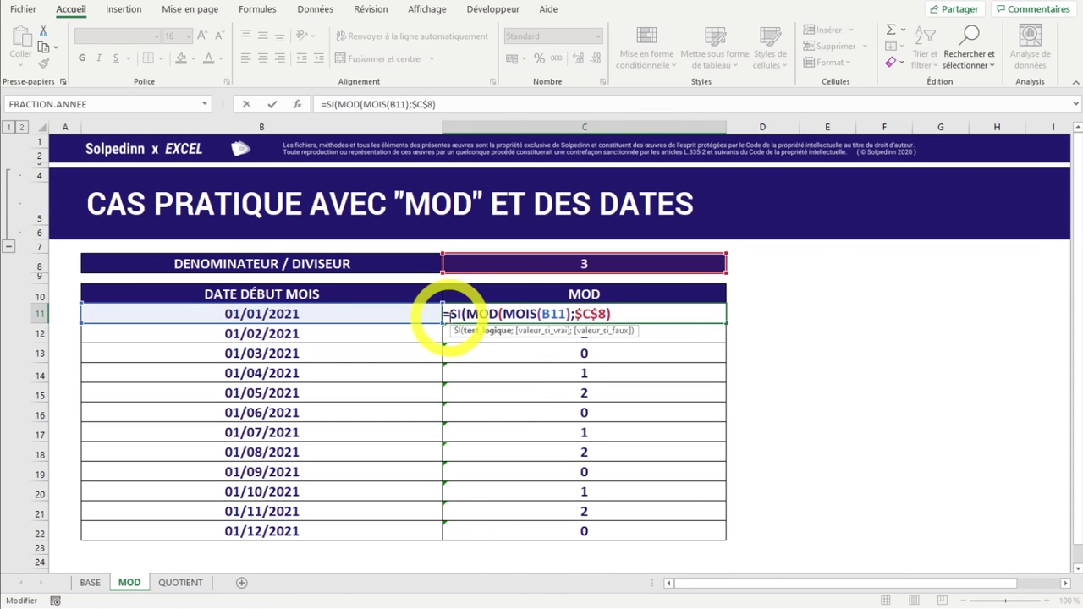
pyautogui.keyDown('shift'); pyautogui.click(624, 317); pyautogui.keyUp('shift')
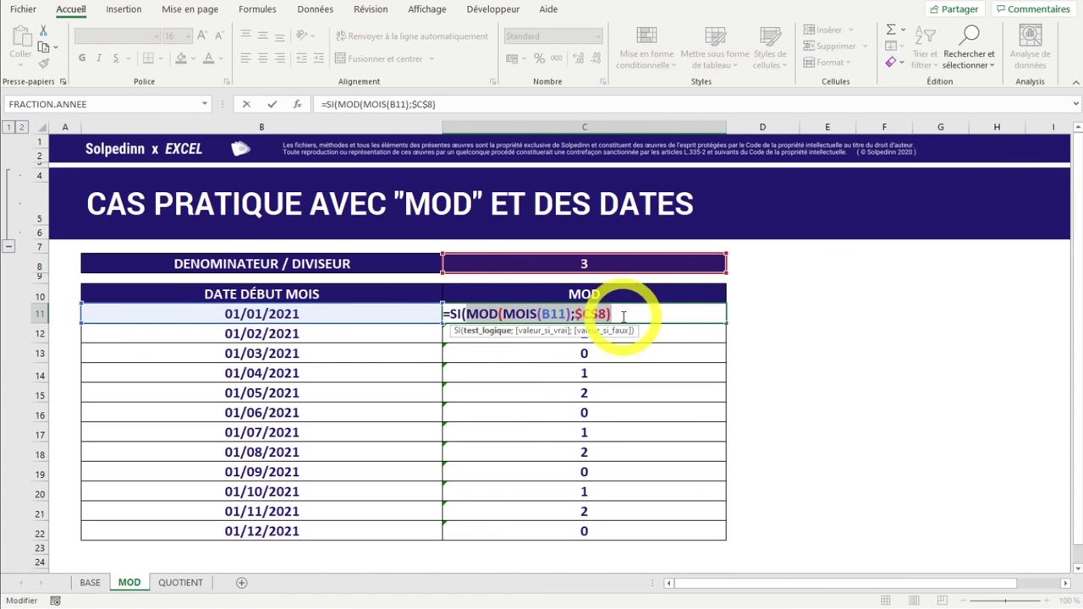
pyautogui.click(622, 316)
pyautogui.write('=2')
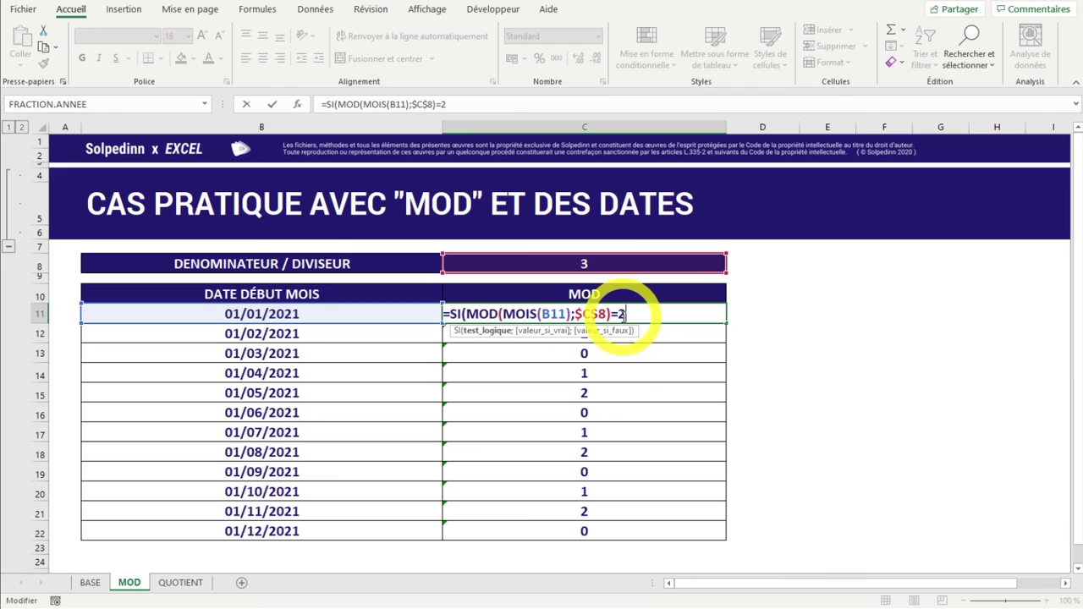
pyautogui.write(';19,99;0')
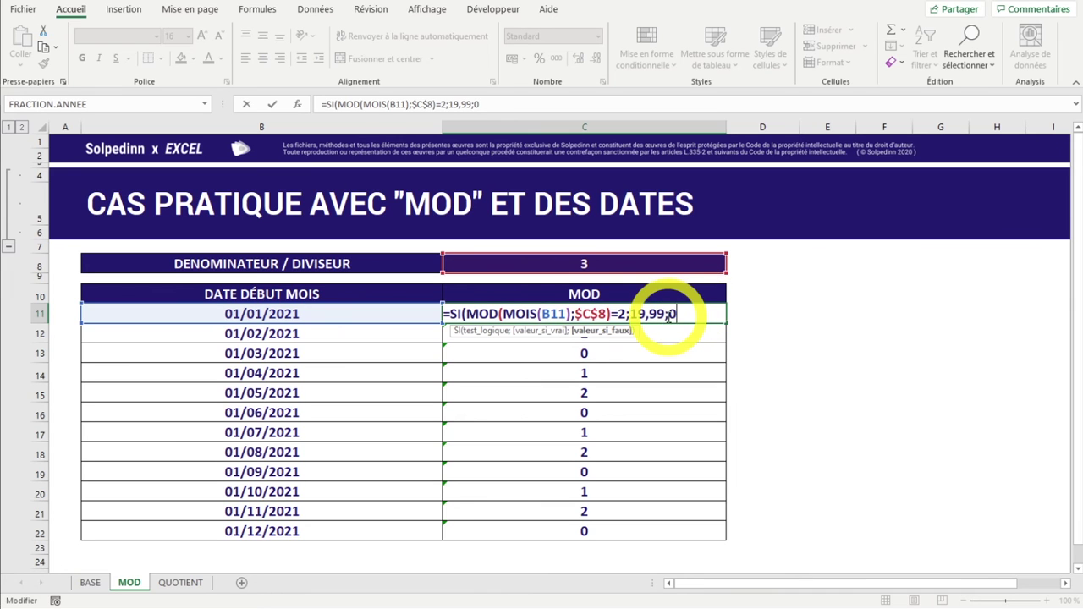
pyautogui.press('Return')
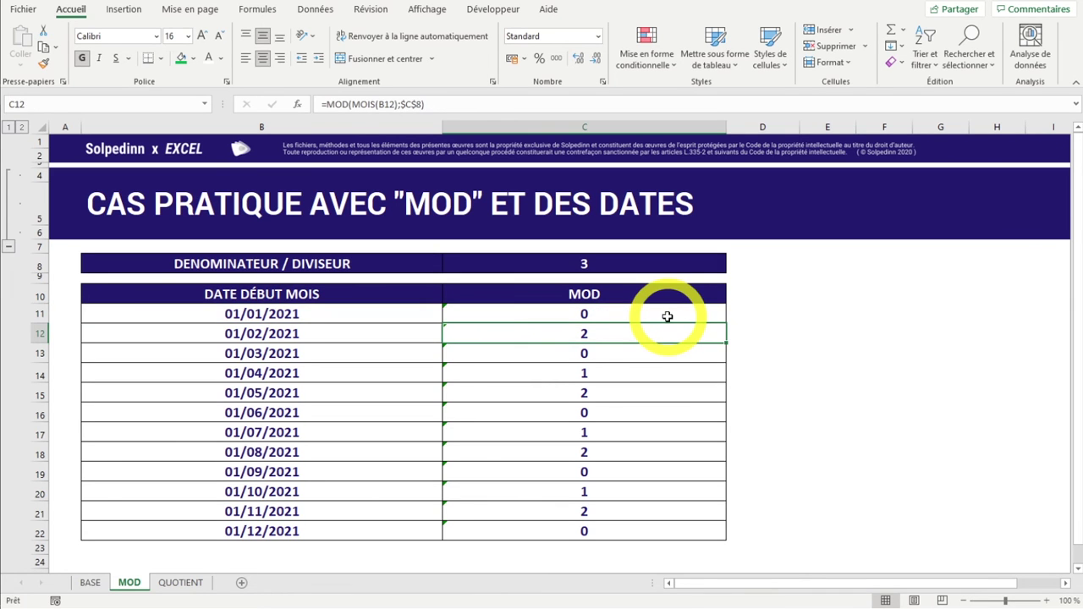
# Fill the SI formula down to C22 and apply euro Accounting format to the results
pyautogui.click(667, 317)
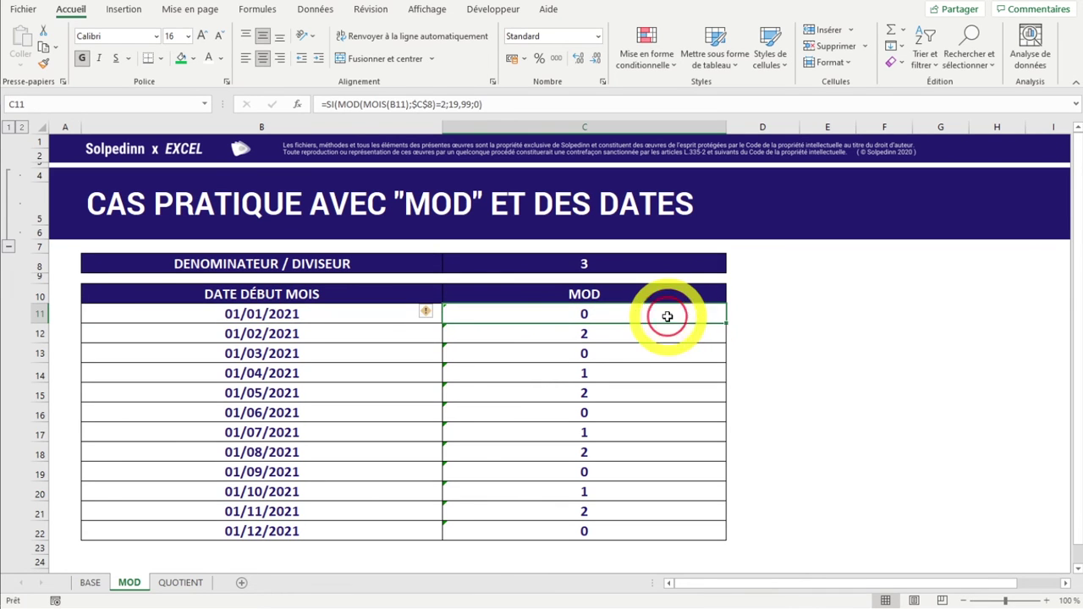
pyautogui.doubleClick(726, 323)
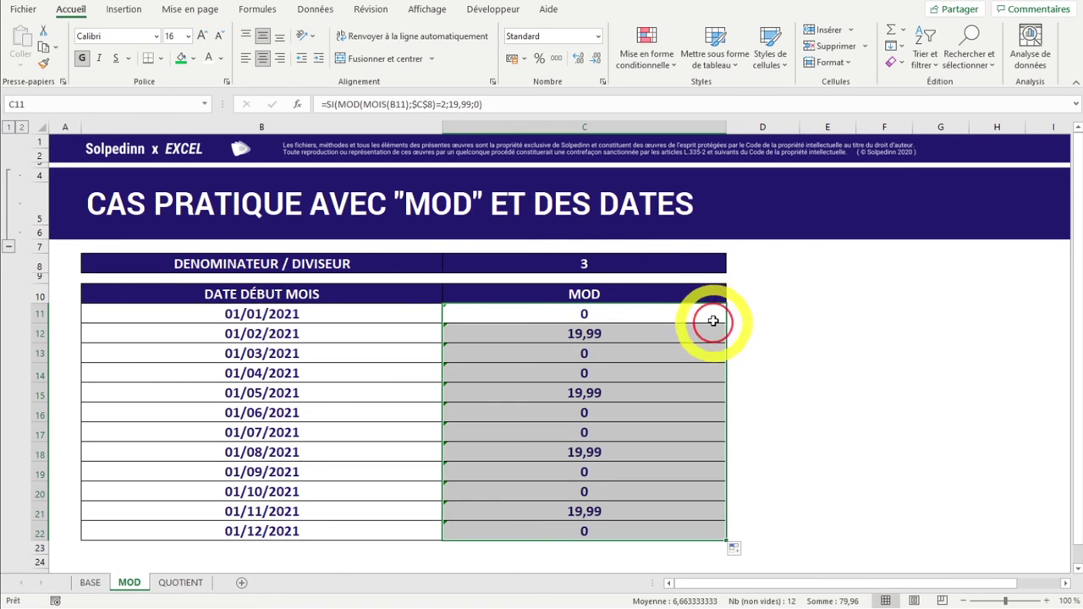
pyautogui.click(369, 339)
pyautogui.moveTo(368, 340)
pyautogui.mouseDown()
pyautogui.moveTo(573, 337)
pyautogui.moveTo(584, 531)
pyautogui.mouseUp()
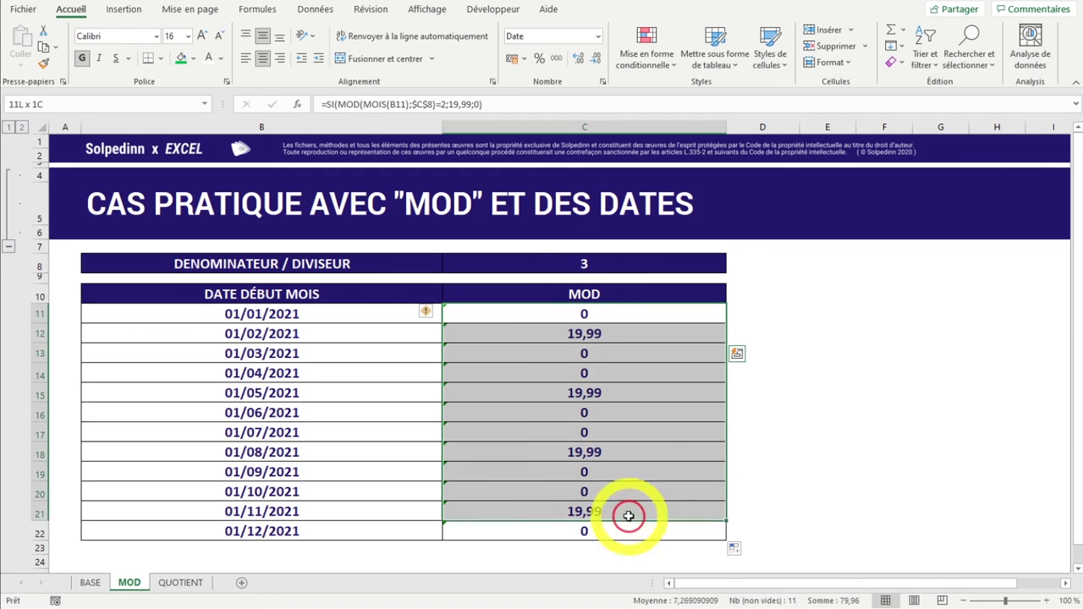
pyautogui.click(512, 59)
pyautogui.click(641, 394)
pyautogui.click(731, 351)
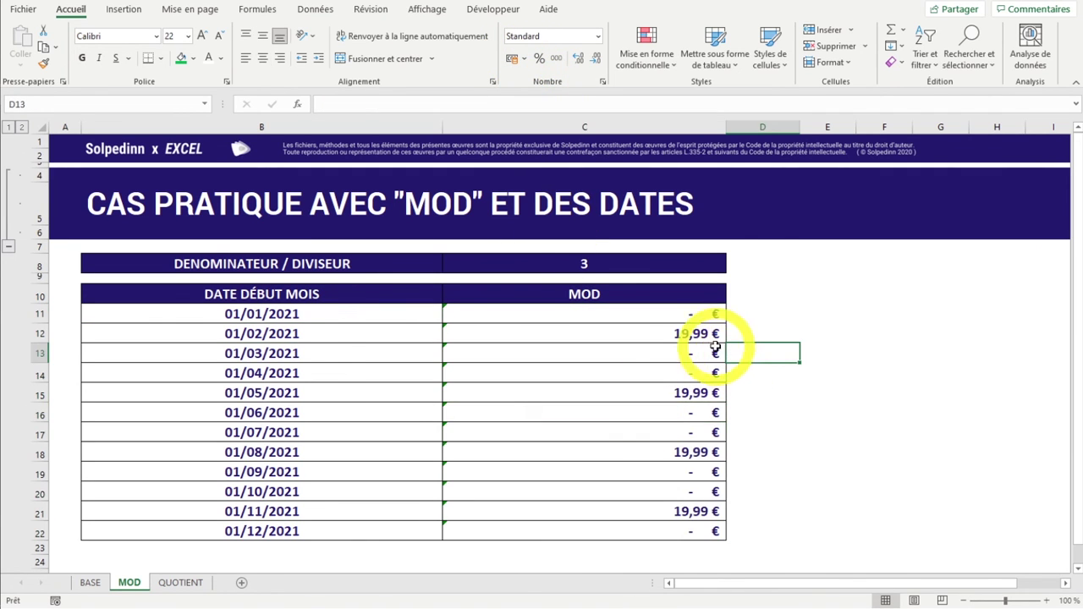
pyautogui.click(180, 583)
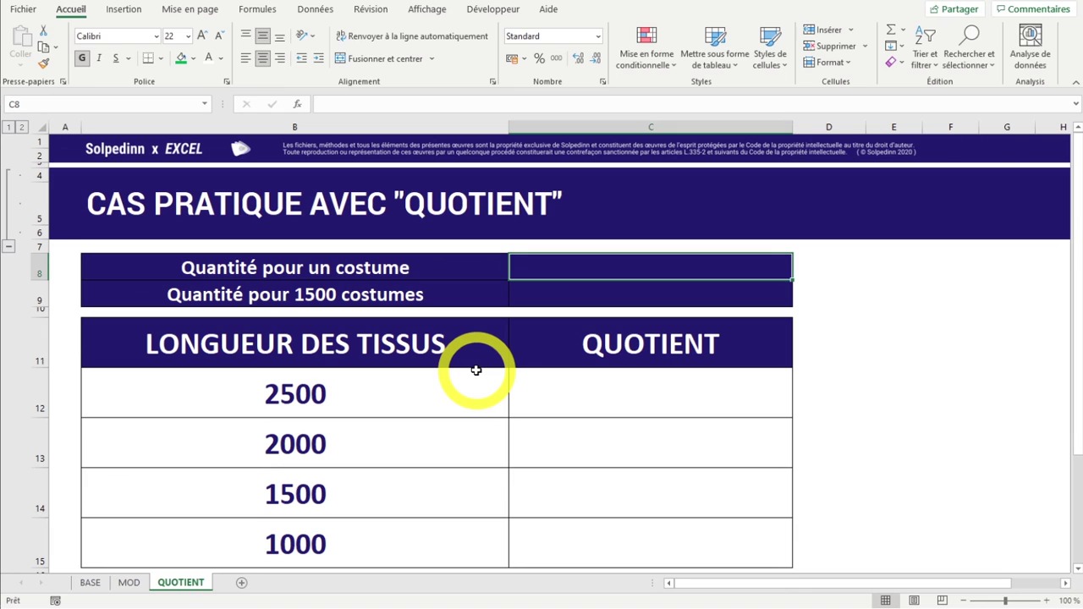
pyautogui.click(290, 271)
pyautogui.click(690, 274)
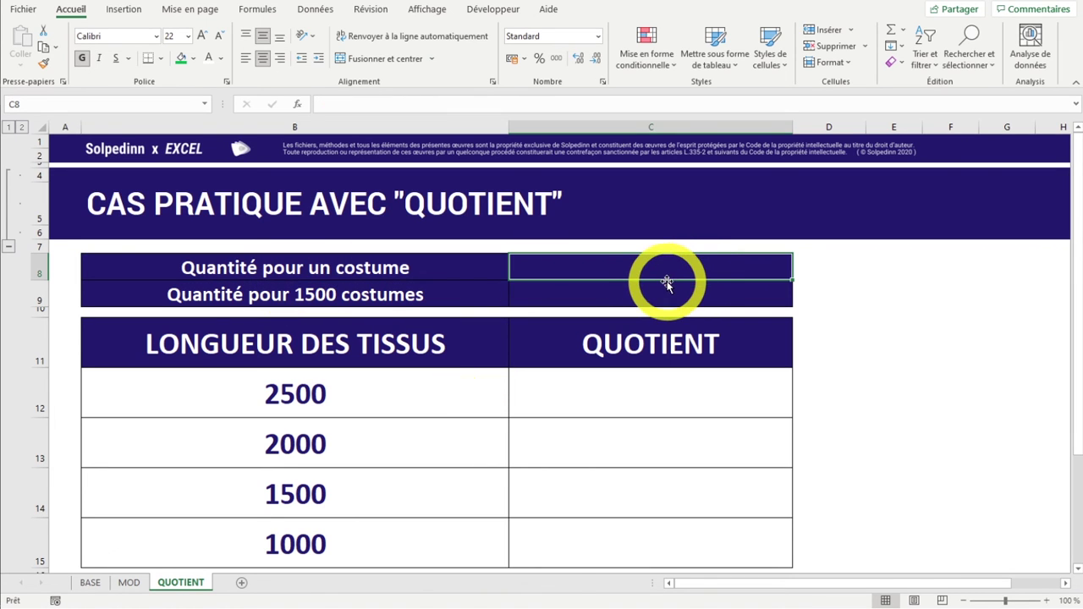
pyautogui.write('15')
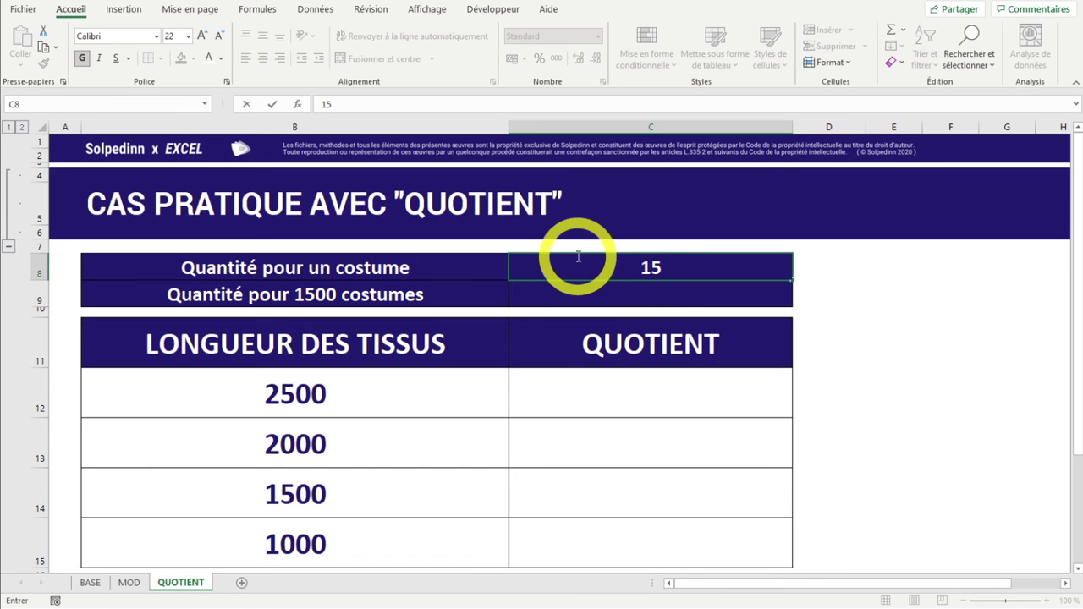
pyautogui.press('Return')
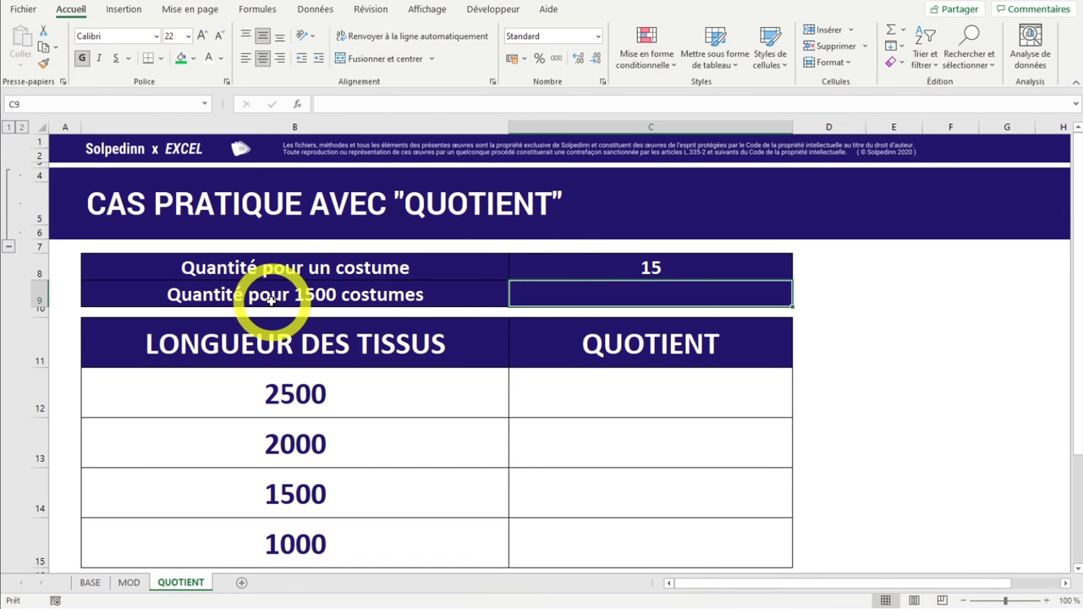
pyautogui.click(271, 301)
pyautogui.doubleClick(302, 295)
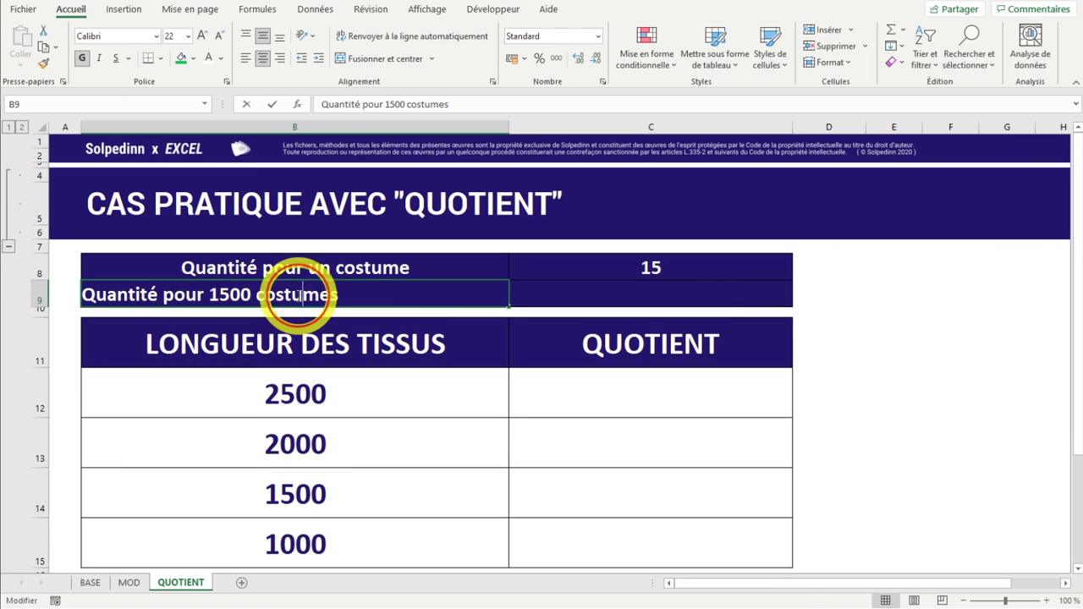
pyautogui.click(719, 291)
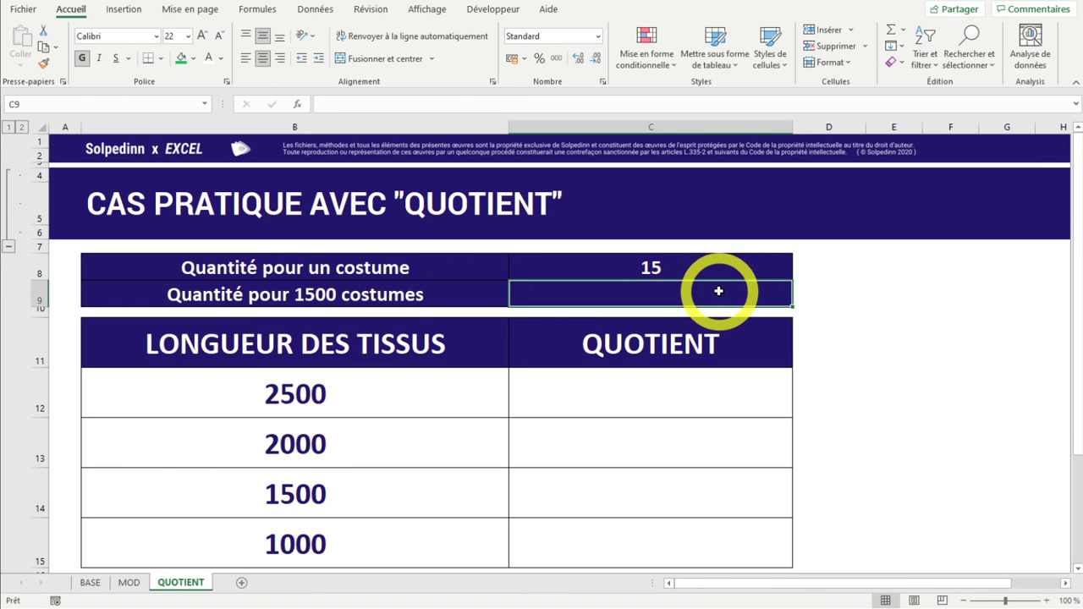
pyautogui.write('=15')
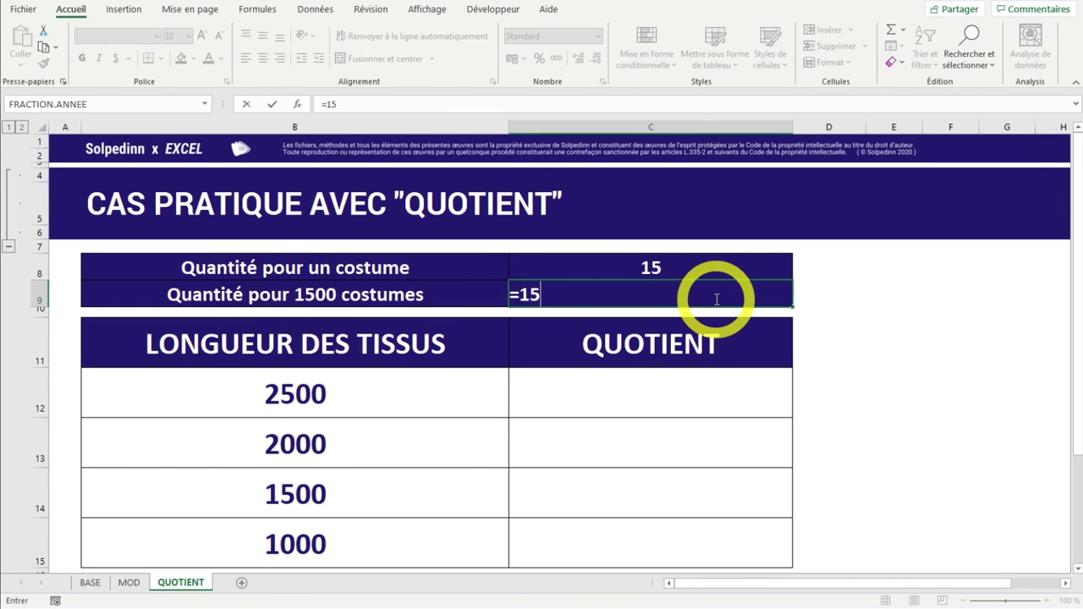
pyautogui.write('*')
pyautogui.click(652, 267)
pyautogui.press('Return')
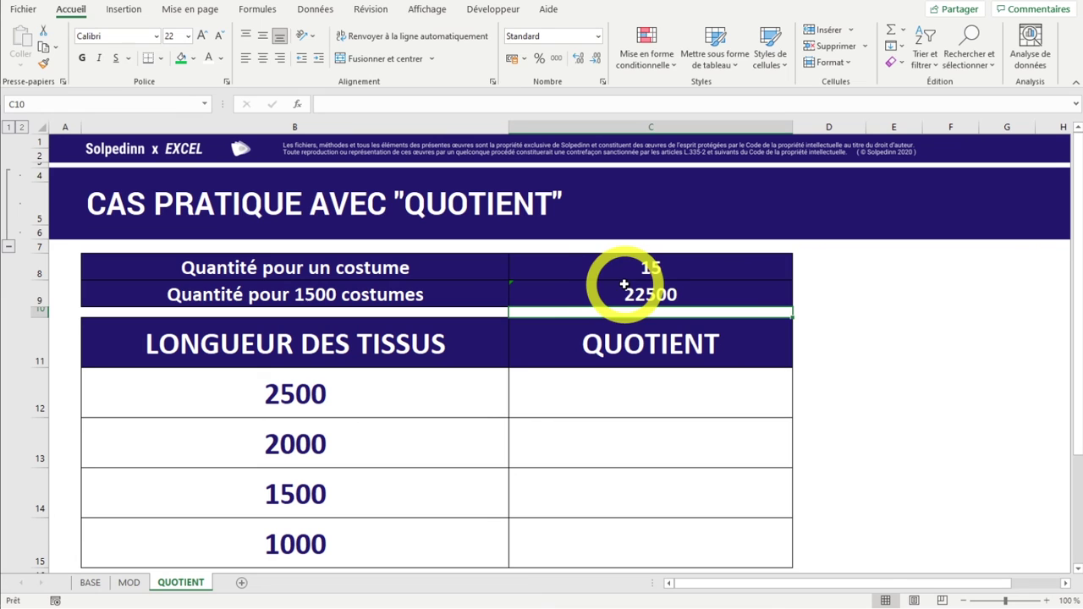
pyautogui.click(631, 289)
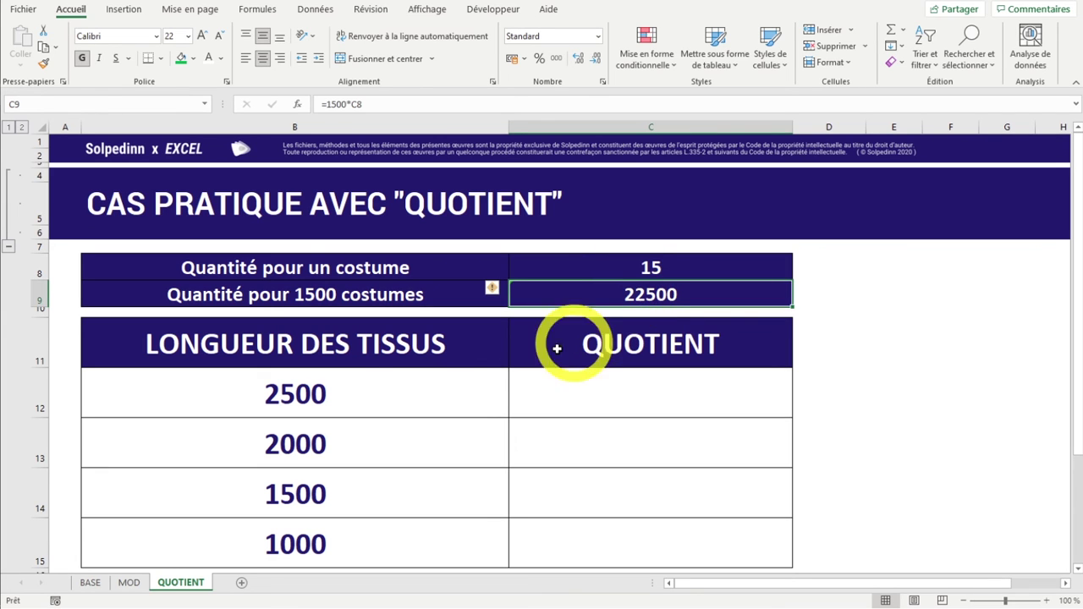
pyautogui.moveTo(412, 389)
pyautogui.mouseDown()
pyautogui.moveTo(414, 526)
pyautogui.moveTo(338, 399)
pyautogui.mouseUp()
pyautogui.click(350, 440)
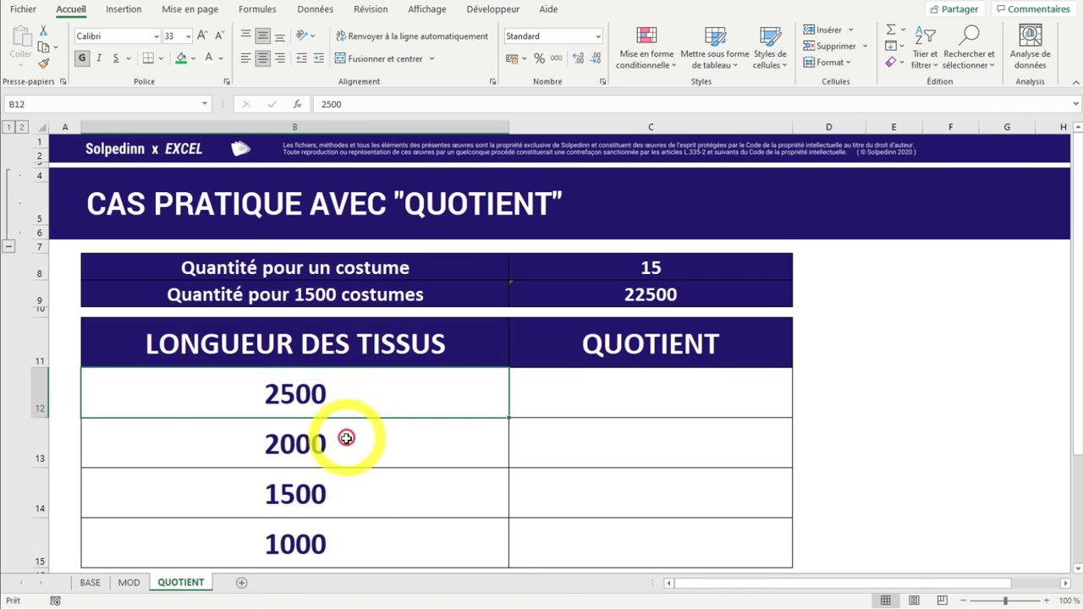
pyautogui.click(347, 508)
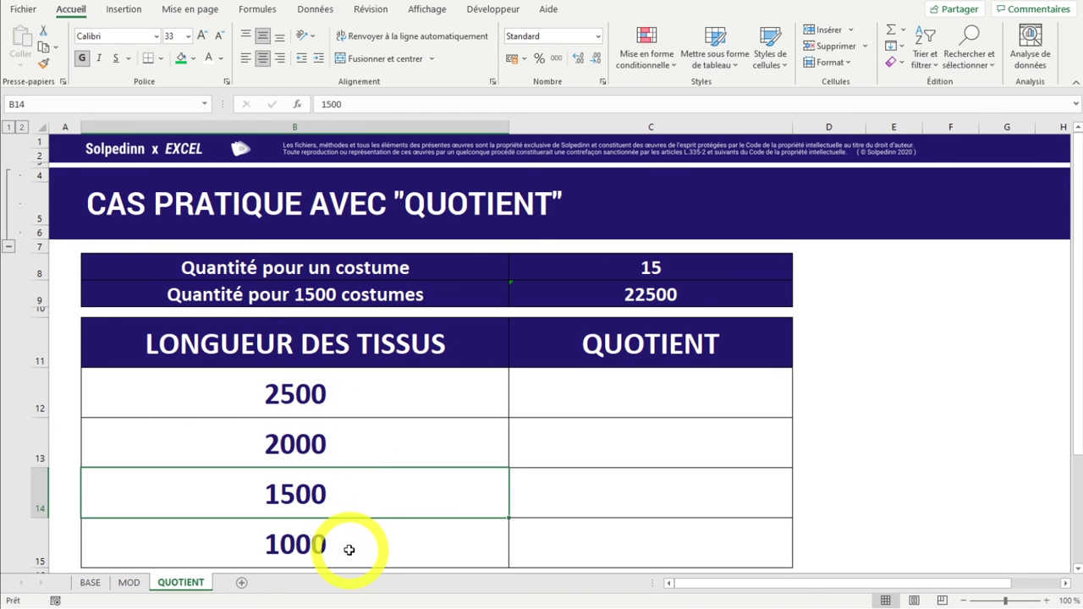
pyautogui.click(348, 550)
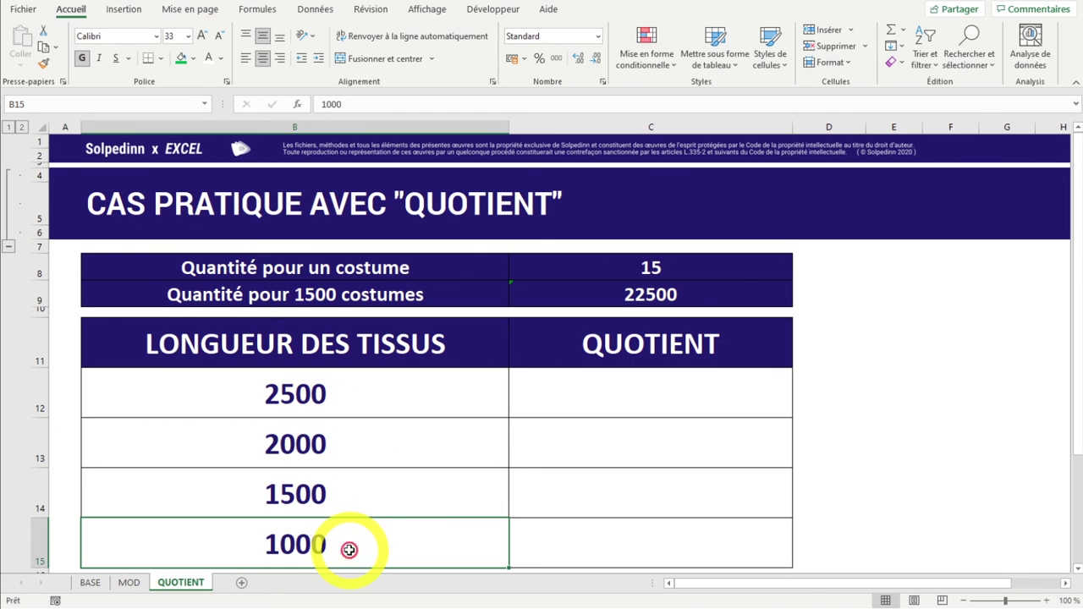
pyautogui.click(393, 396)
pyautogui.moveTo(394, 397); pyautogui.dragTo(402, 529)
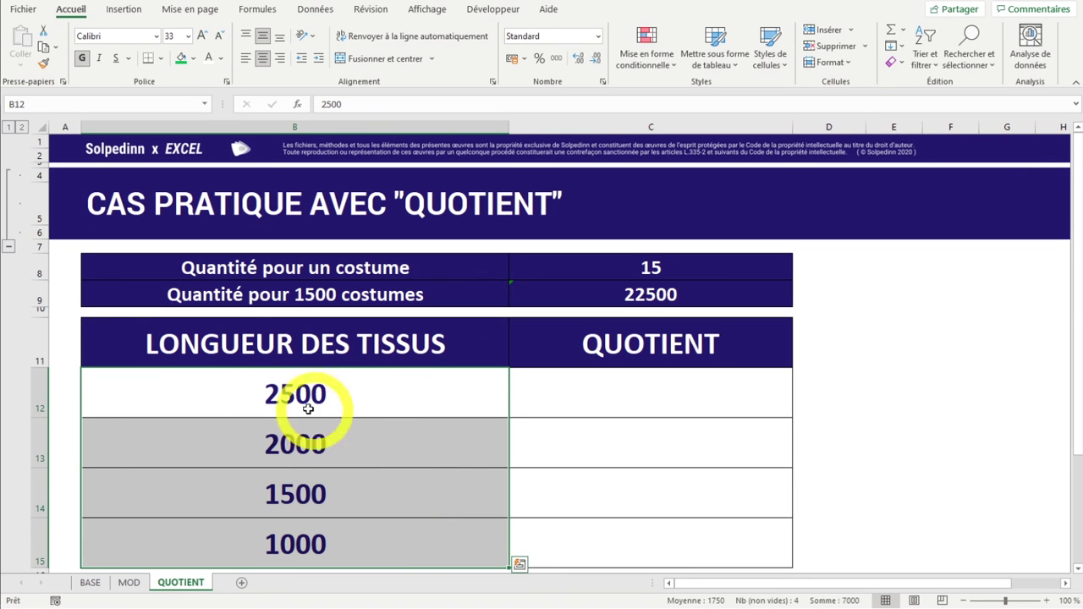
pyautogui.moveTo(249, 372); pyautogui.dragTo(304, 538)
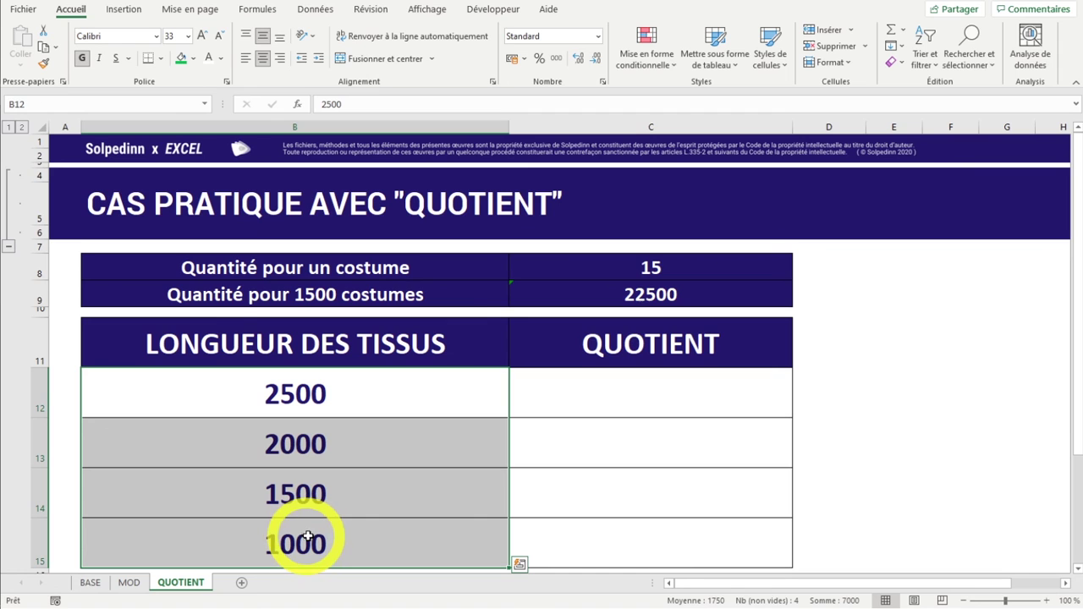
pyautogui.moveTo(212, 296); pyautogui.dragTo(280, 304)
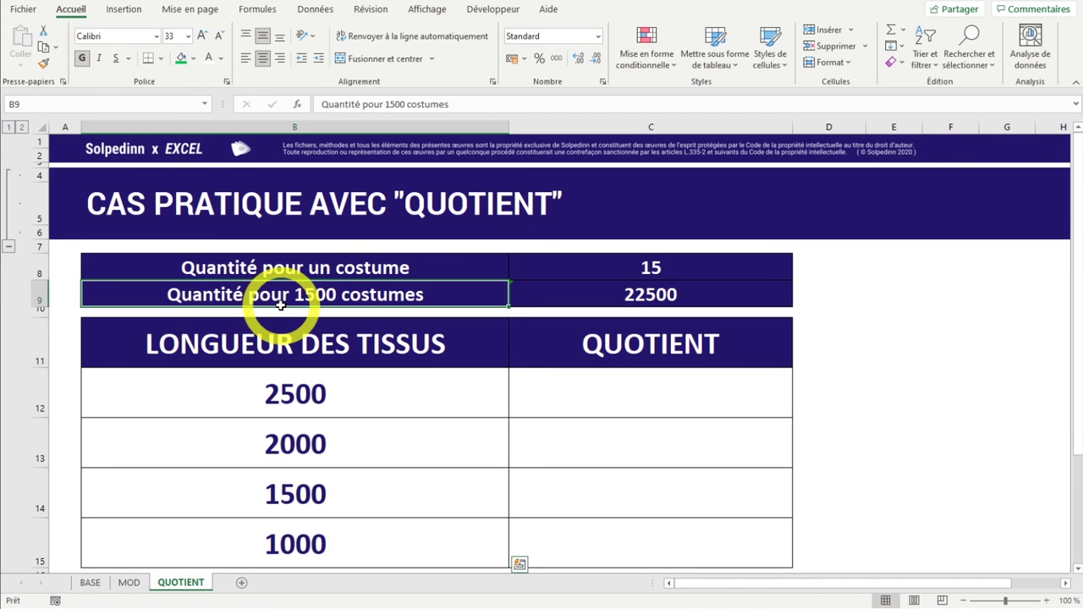
# Enter =$C$9/B12 in C12 to divide the 22500 total fabric by the 2500 length
pyautogui.click(540, 399)
pyautogui.write('=')
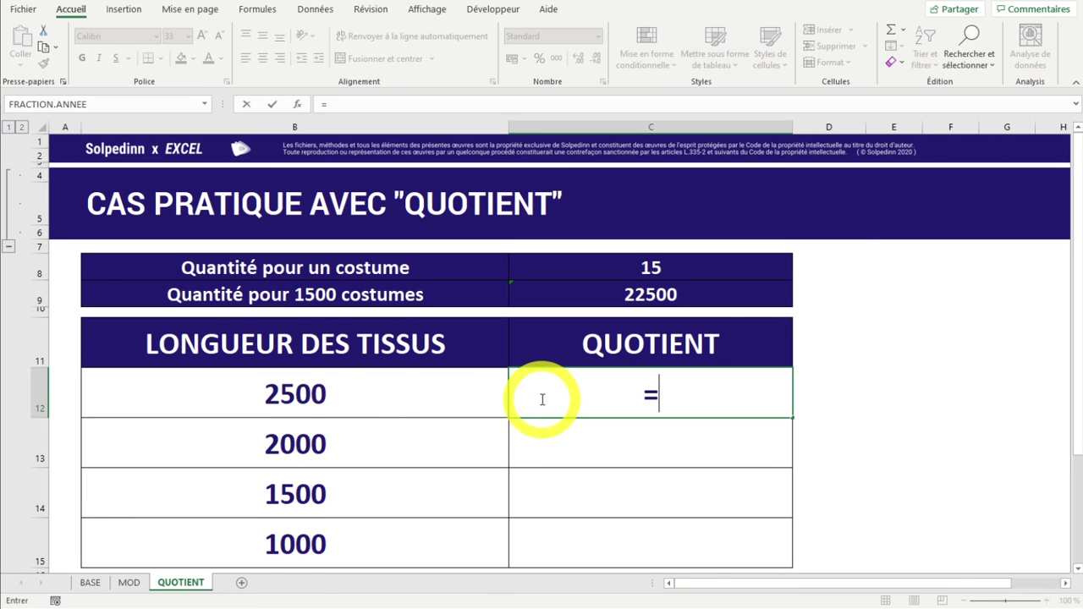
pyautogui.click(628, 294)
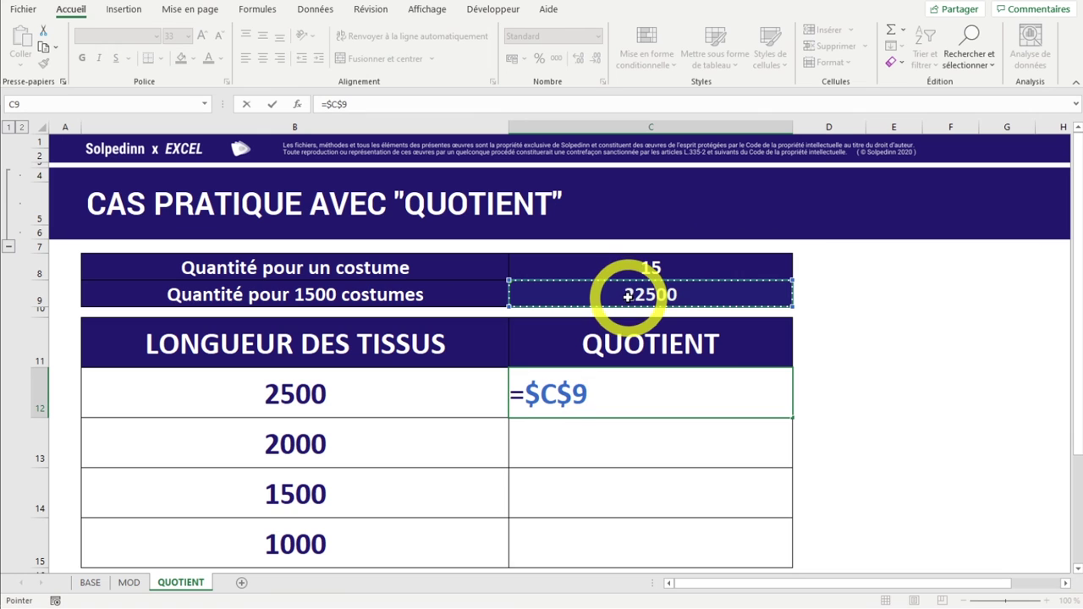
pyautogui.write('/')
pyautogui.click(273, 396)
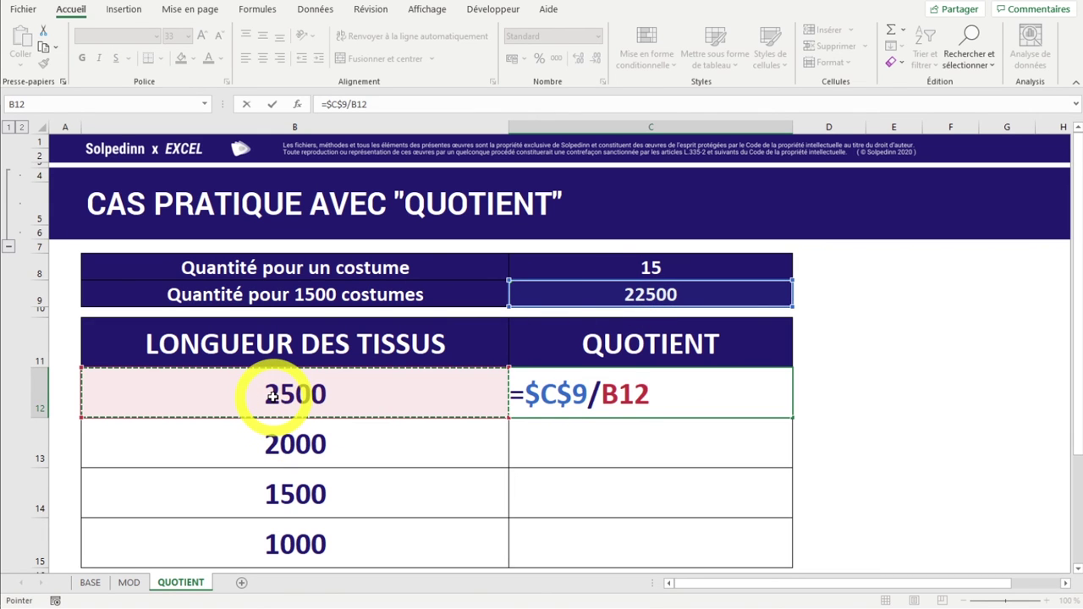
pyautogui.press('Return')
pyautogui.click(674, 394)
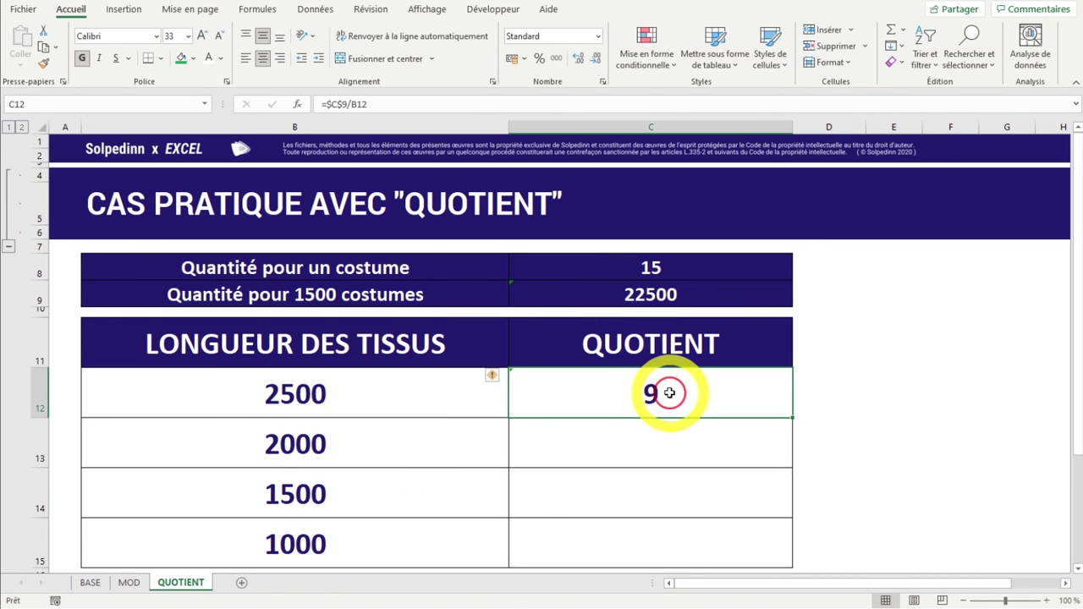
pyautogui.click(165, 389)
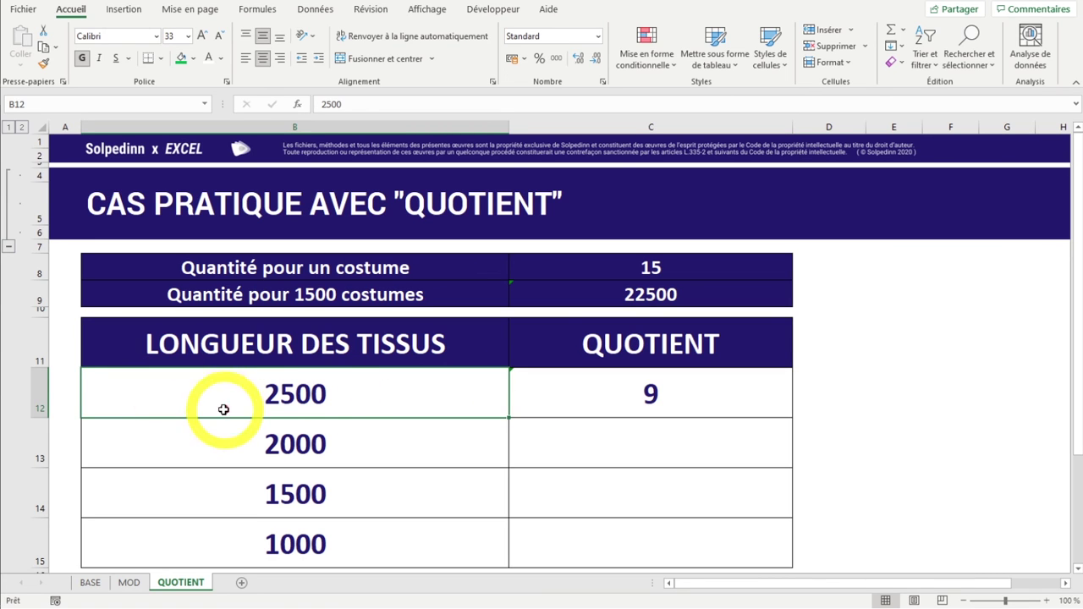
# Fill the division formula down the QUOTIENT column to C15
pyautogui.click(665, 410)
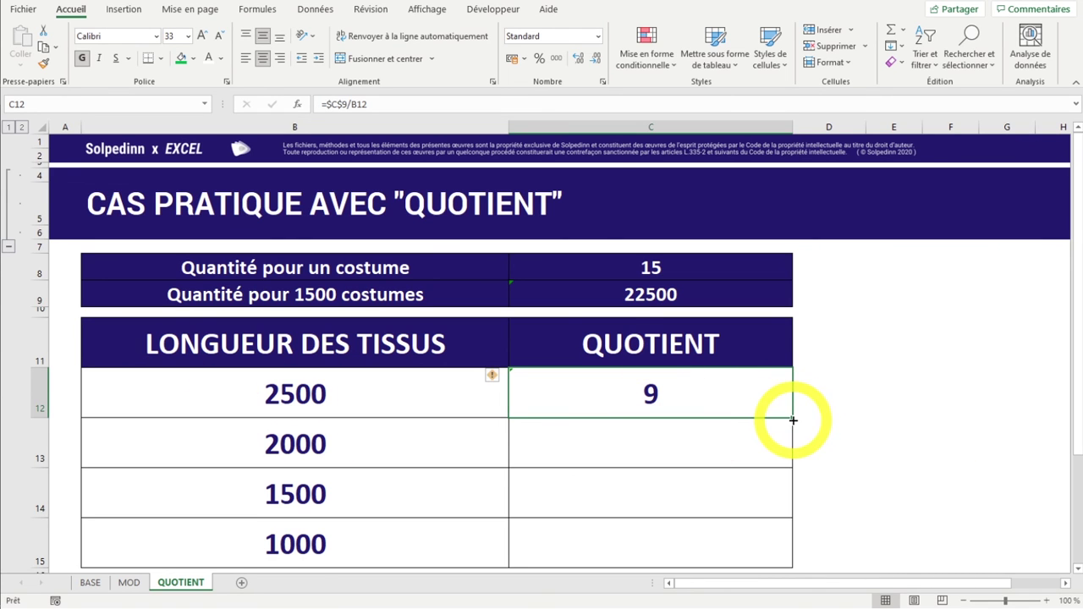
pyautogui.doubleClick(792, 418)
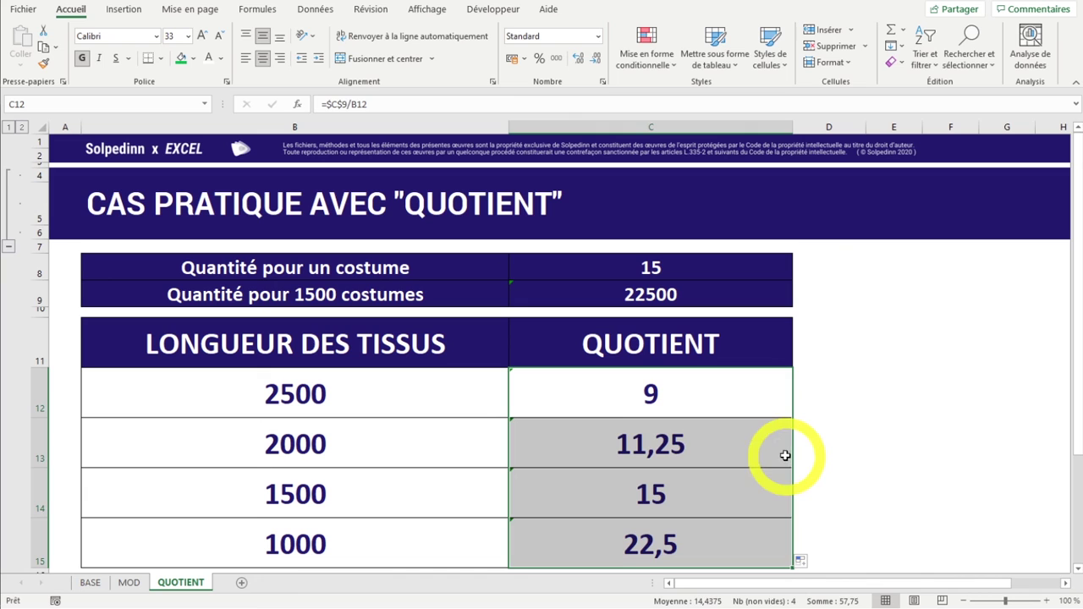
pyautogui.click(644, 402)
pyautogui.moveTo(645, 403); pyautogui.dragTo(445, 401)
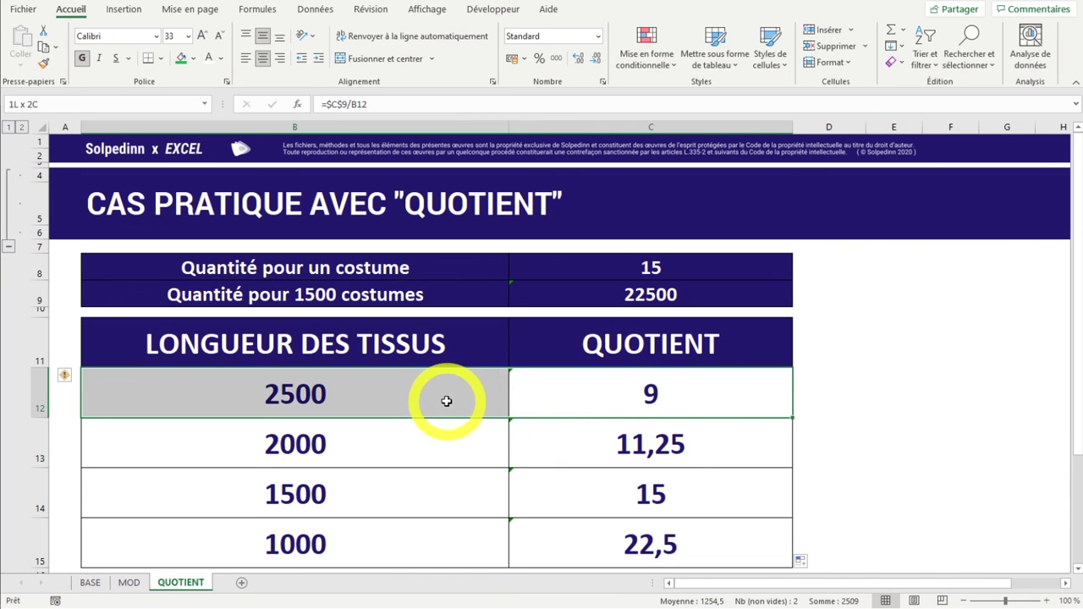
pyautogui.click(364, 399)
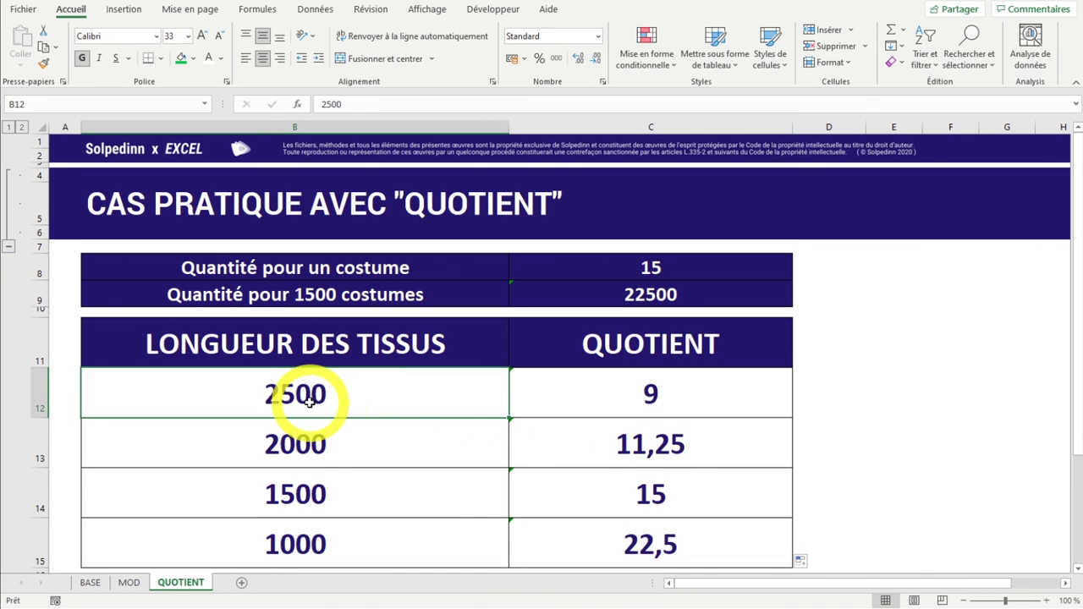
# Check the C13:C15 formulas against the lengths 2000, 1500 and 1000
pyautogui.click(630, 446)
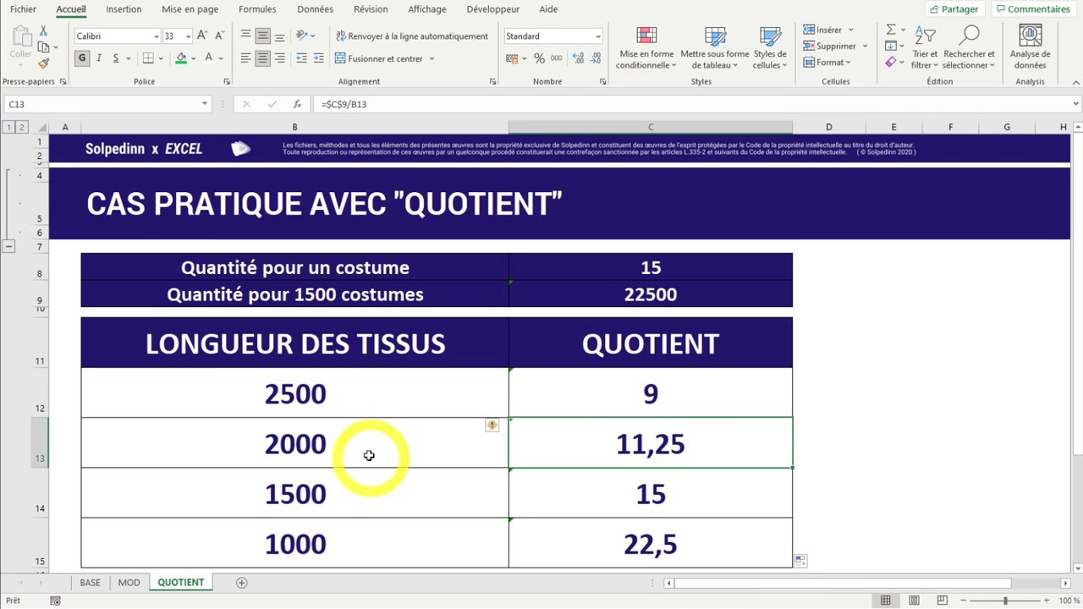
pyautogui.click(399, 461)
pyautogui.click(655, 498)
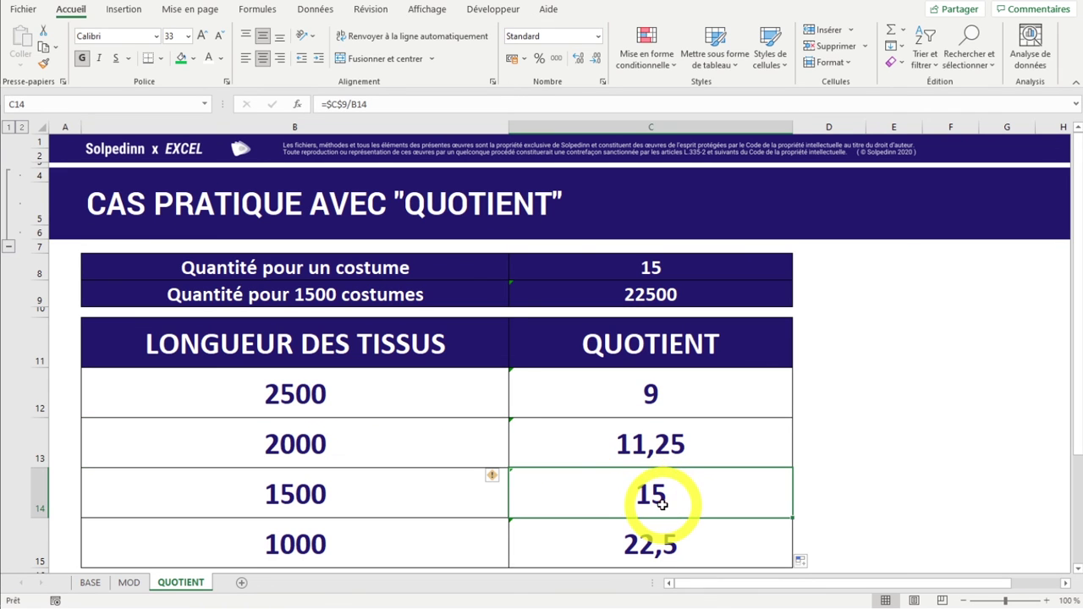
pyautogui.click(358, 484)
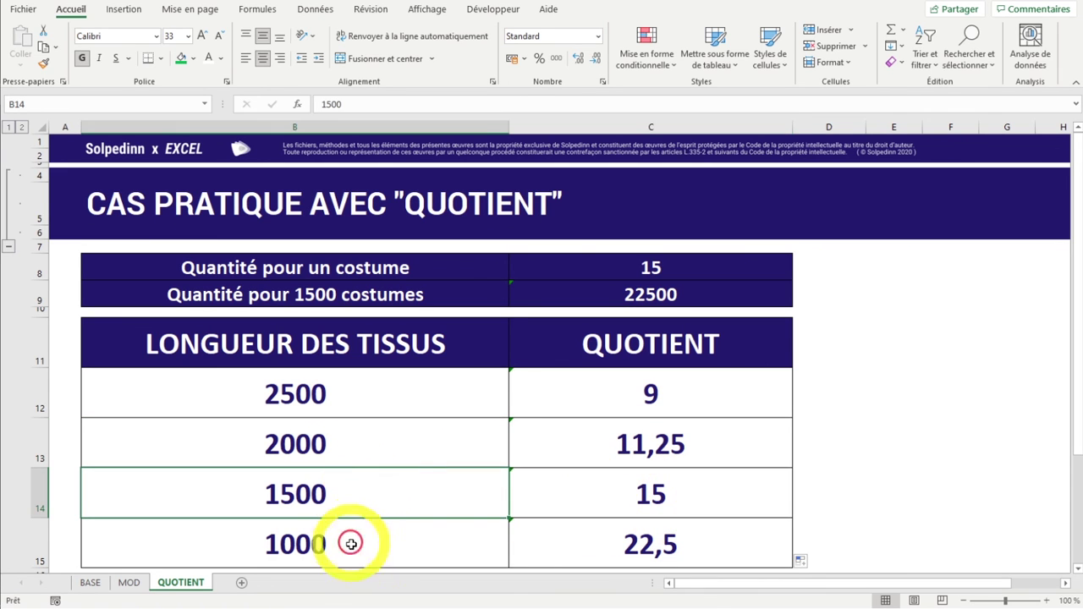
pyautogui.click(677, 543)
pyautogui.click(320, 537)
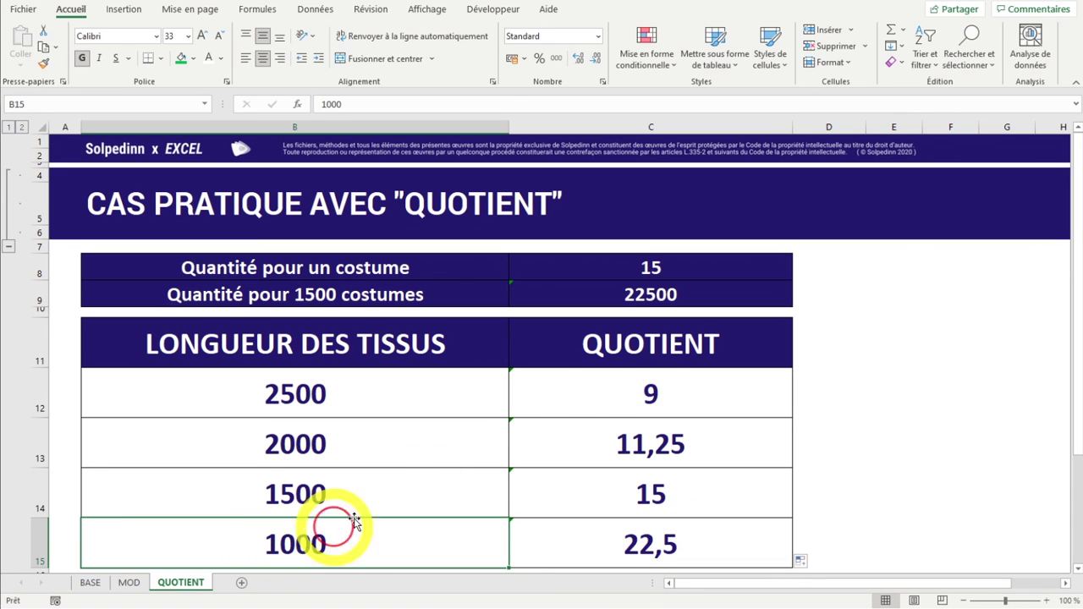
# Replace the division in C12 with =QUOTIENT($C$9;B12)
pyautogui.click(641, 391)
pyautogui.doubleClick(640, 390)
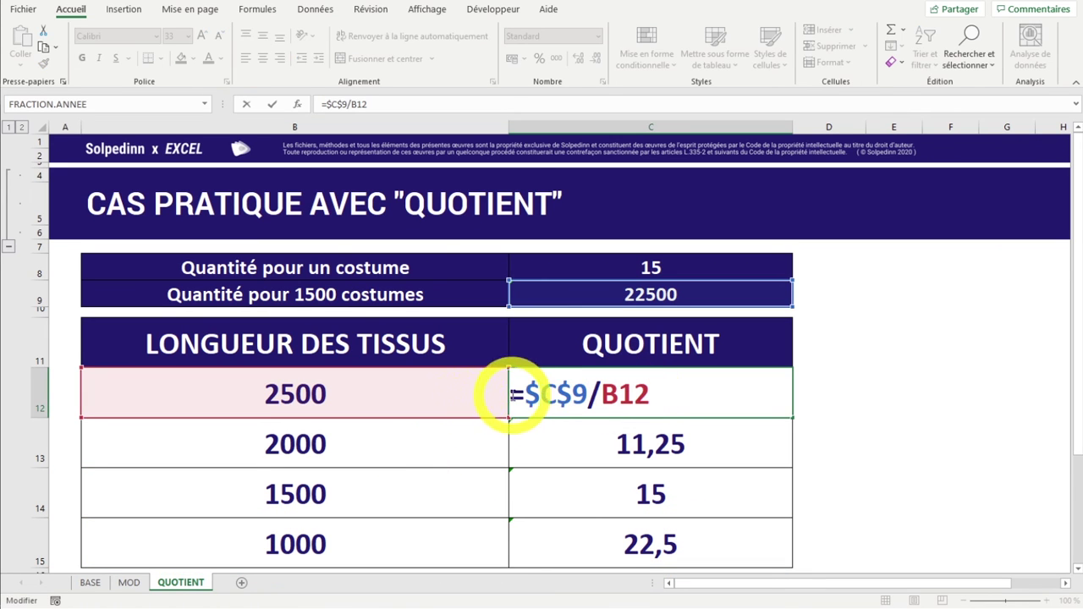
pyautogui.moveTo(526, 394); pyautogui.dragTo(749, 398)
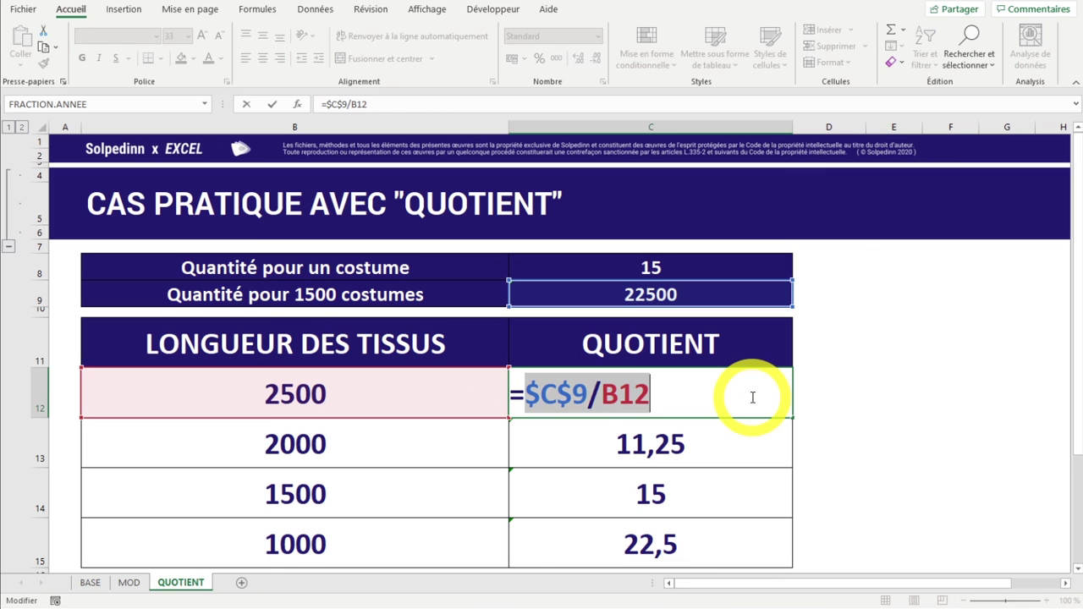
pyautogui.write('QUOTI')
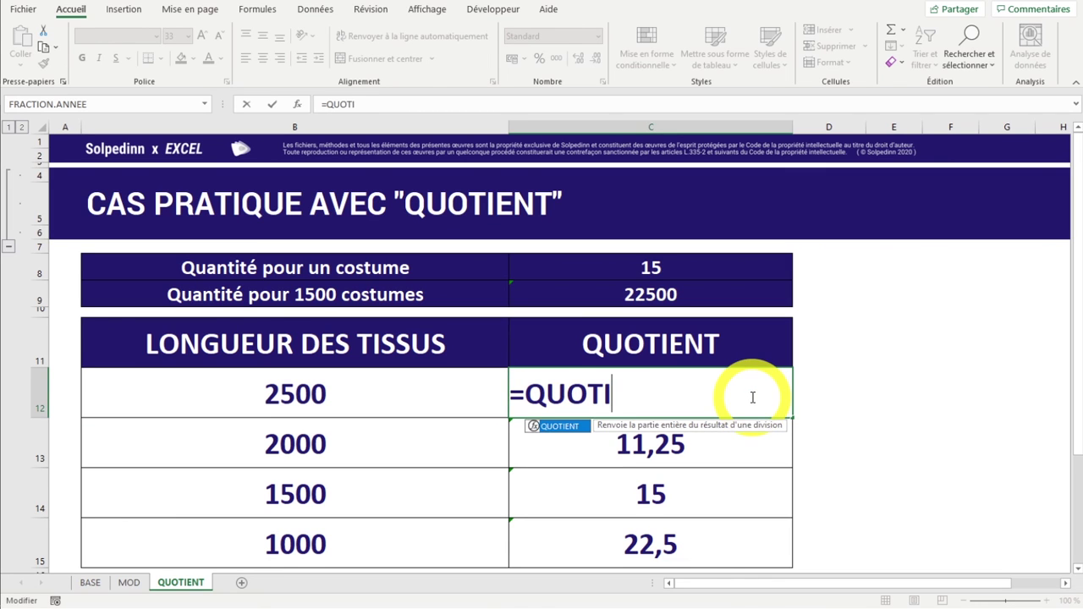
pyautogui.write('ENT(')
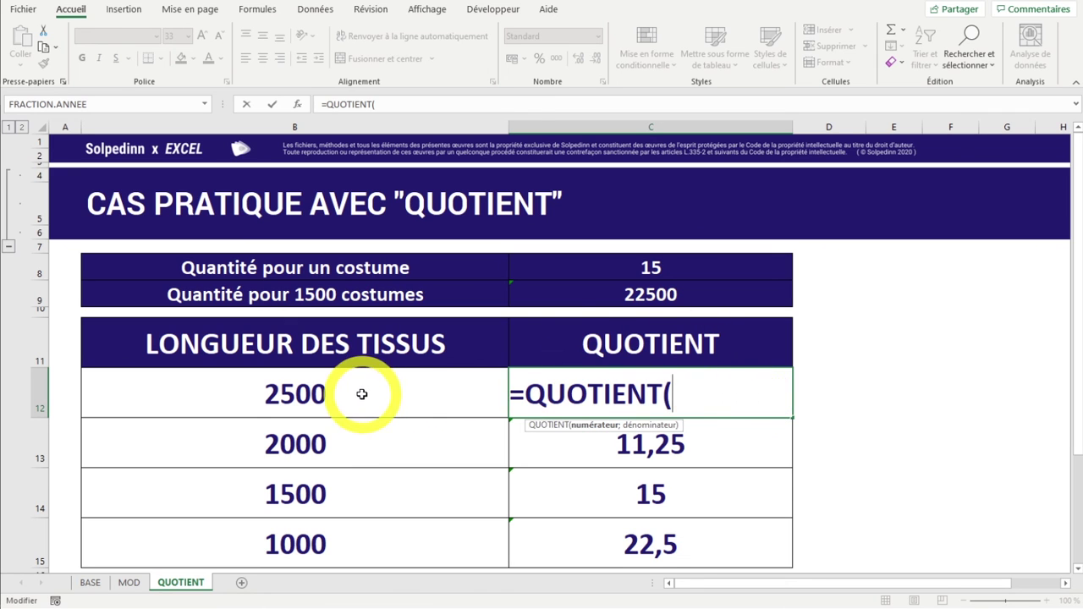
pyautogui.click(633, 298)
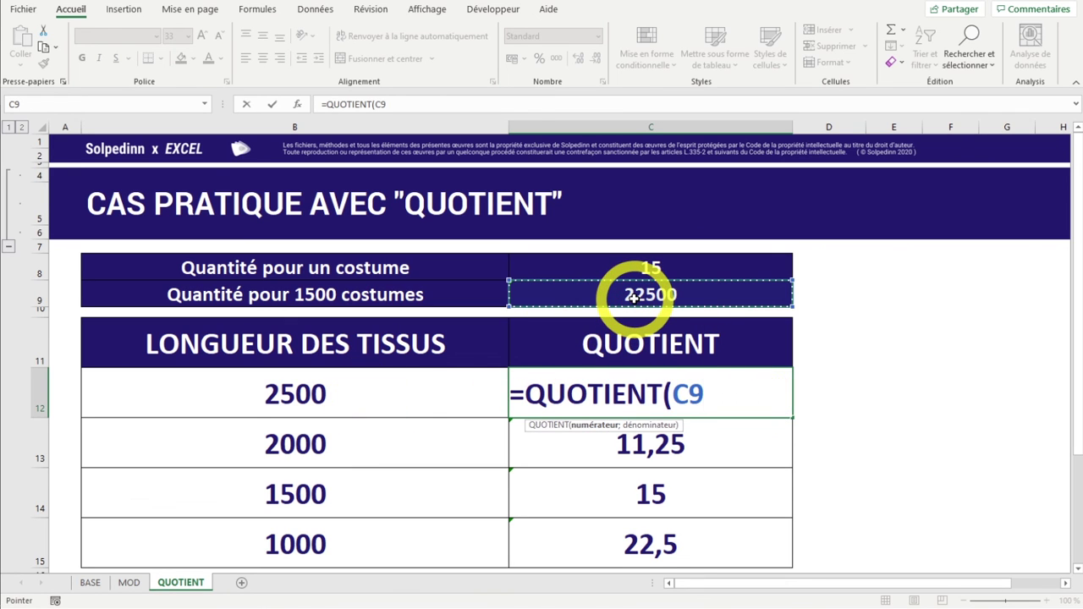
pyautogui.write('$C$9;')
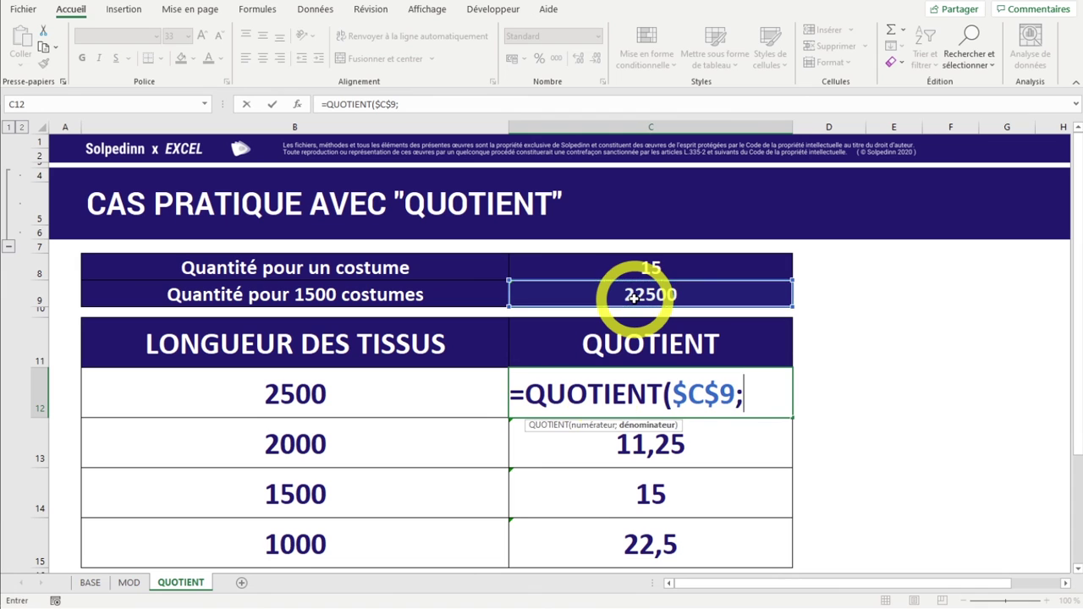
pyautogui.click(377, 403)
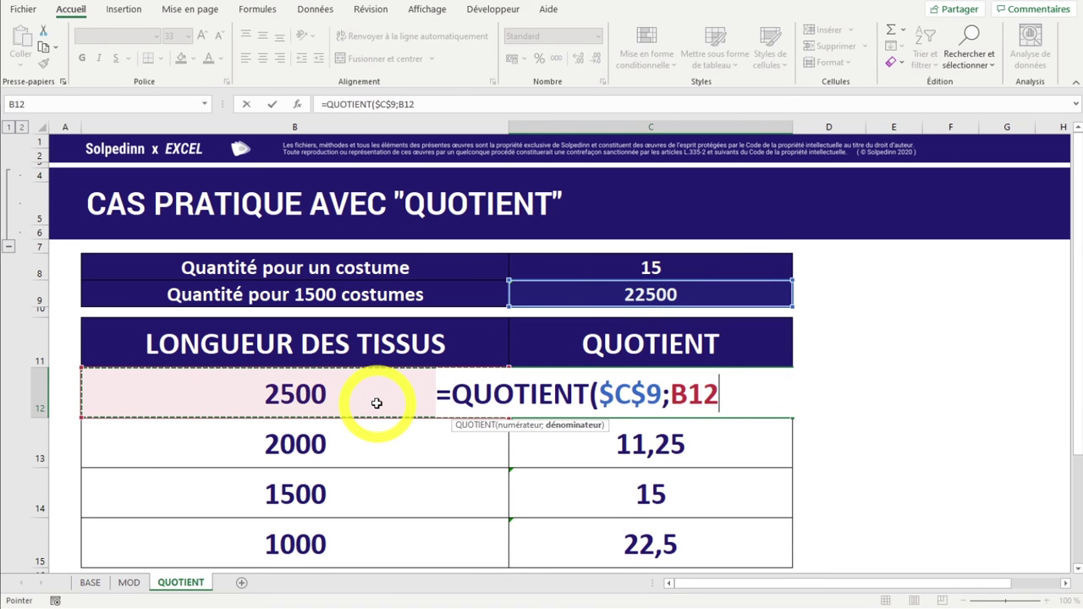
pyautogui.press('Return')
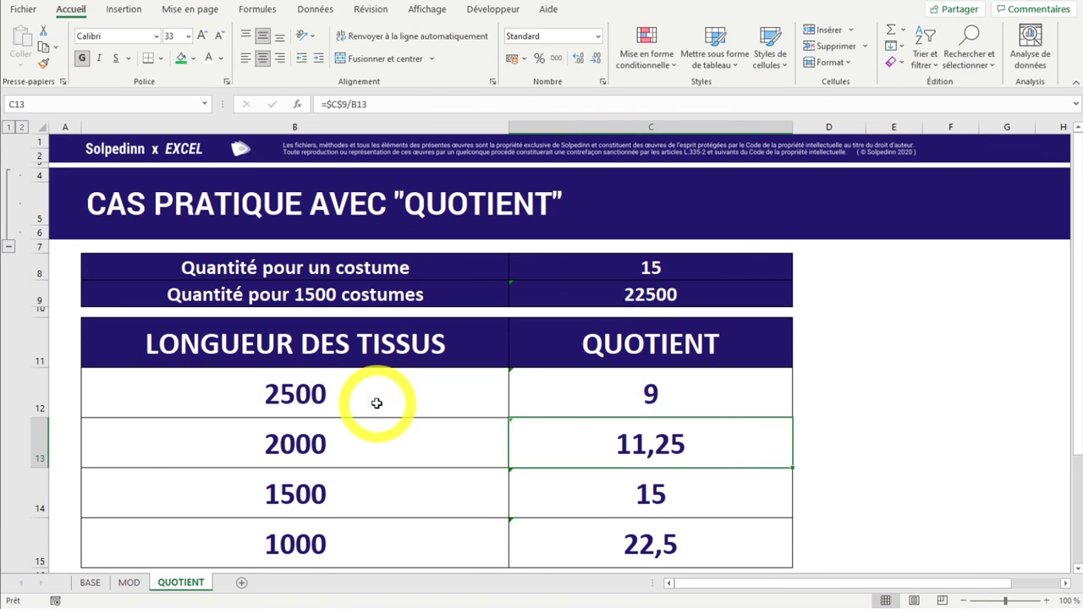
# Fill the QUOTIENT formula down the column, giving whole numbers 9, 11, 15 and 22
pyautogui.click(764, 406)
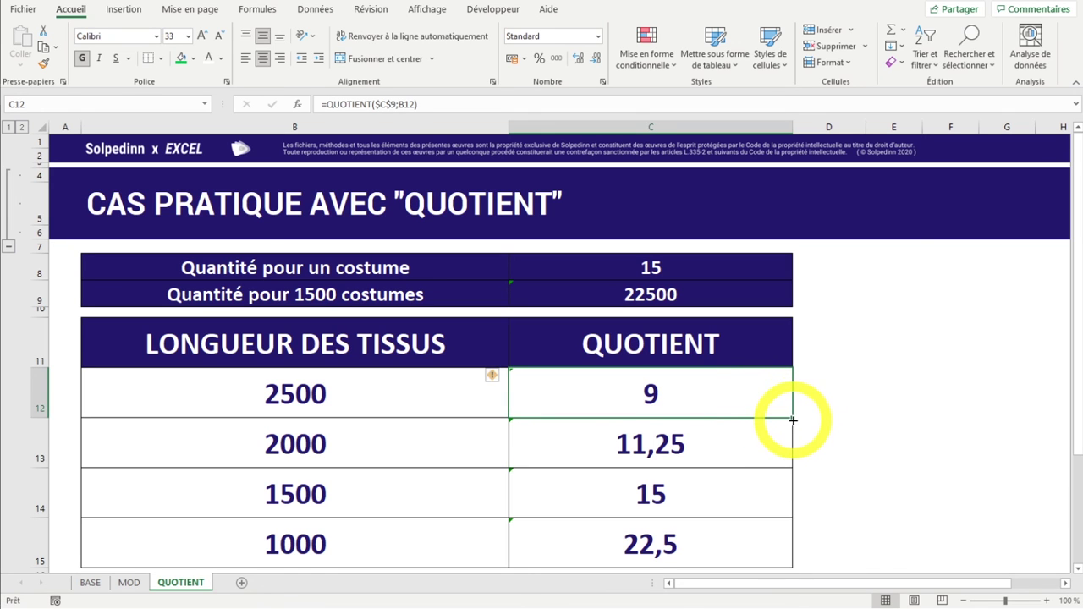
pyautogui.doubleClick(787, 418)
pyautogui.click(653, 468)
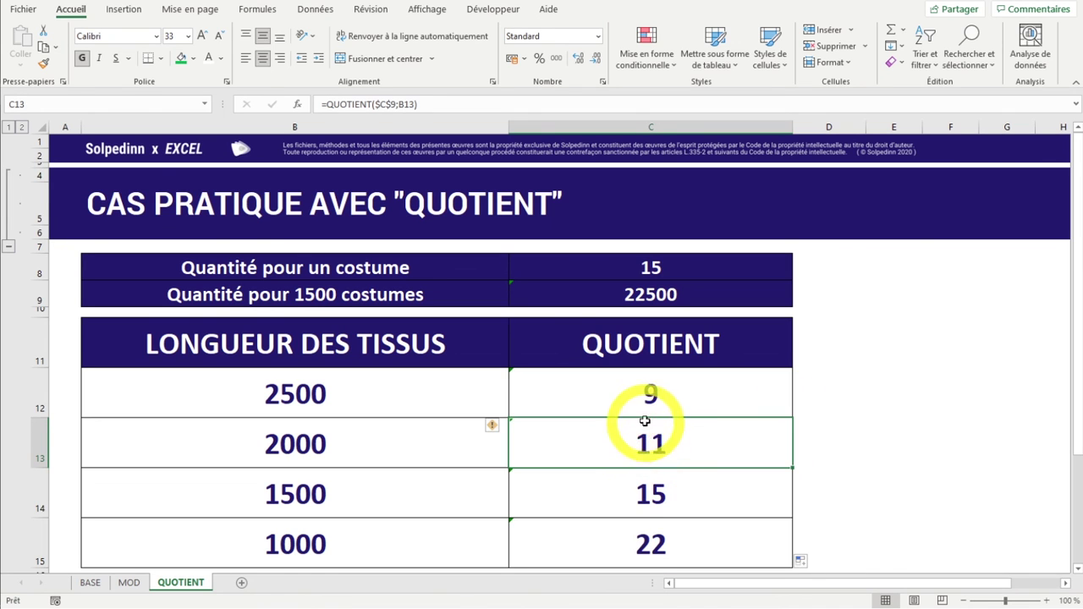
pyautogui.click(649, 388)
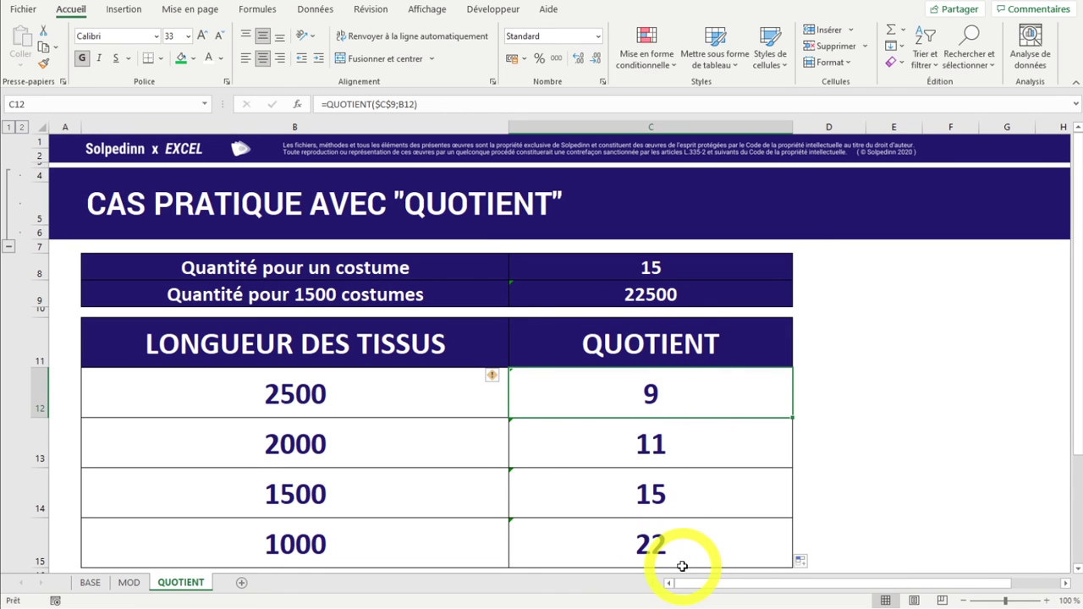
# Change C12 to =QUOTIENT($C$9;B12)+1 and fill it down to C15, showing 10, 12, 16, 23
pyautogui.doubleClick(680, 394)
pyautogui.click(737, 390)
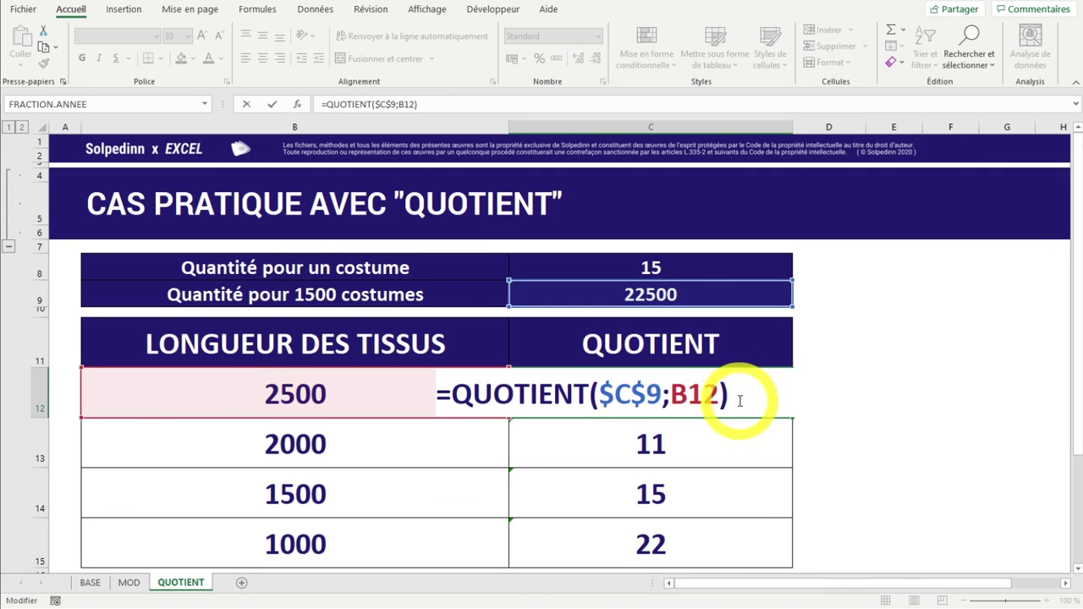
pyautogui.write('+1')
pyautogui.press('Return')
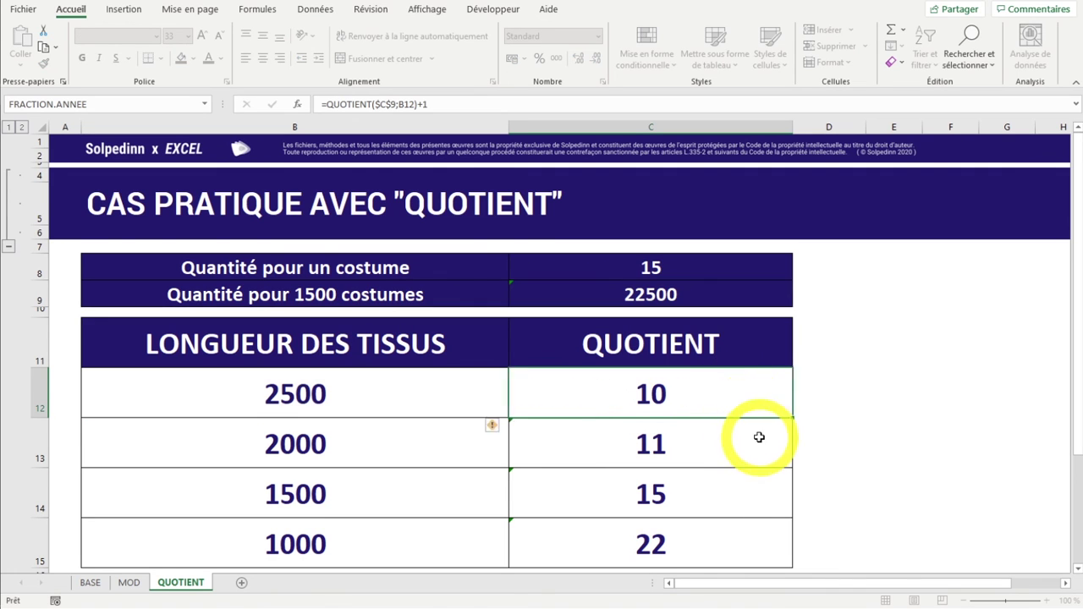
pyautogui.click(733, 397)
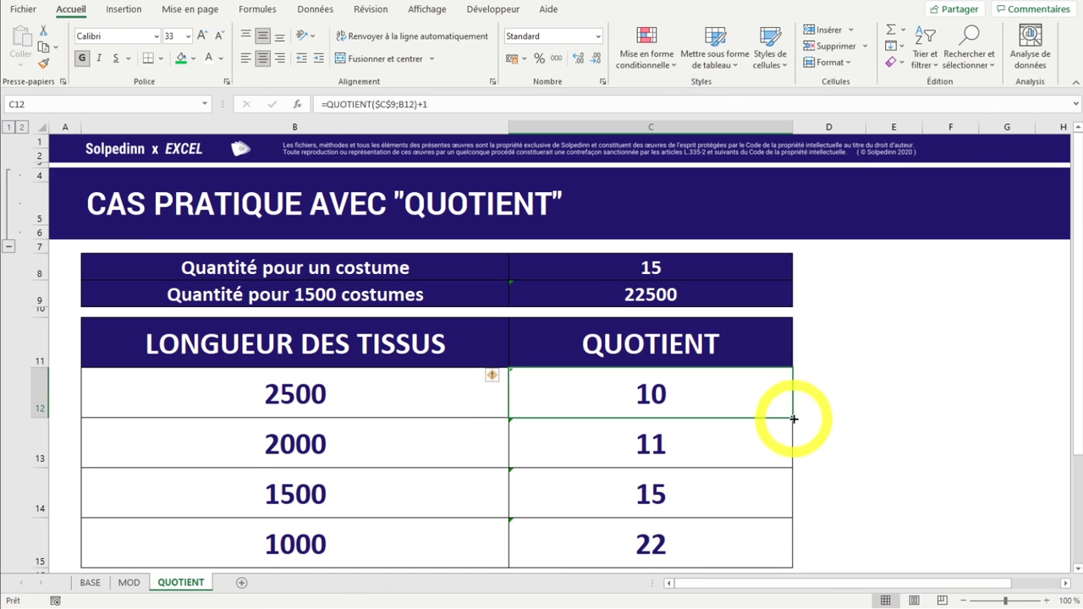
pyautogui.doubleClick(793, 418)
pyautogui.click(723, 396)
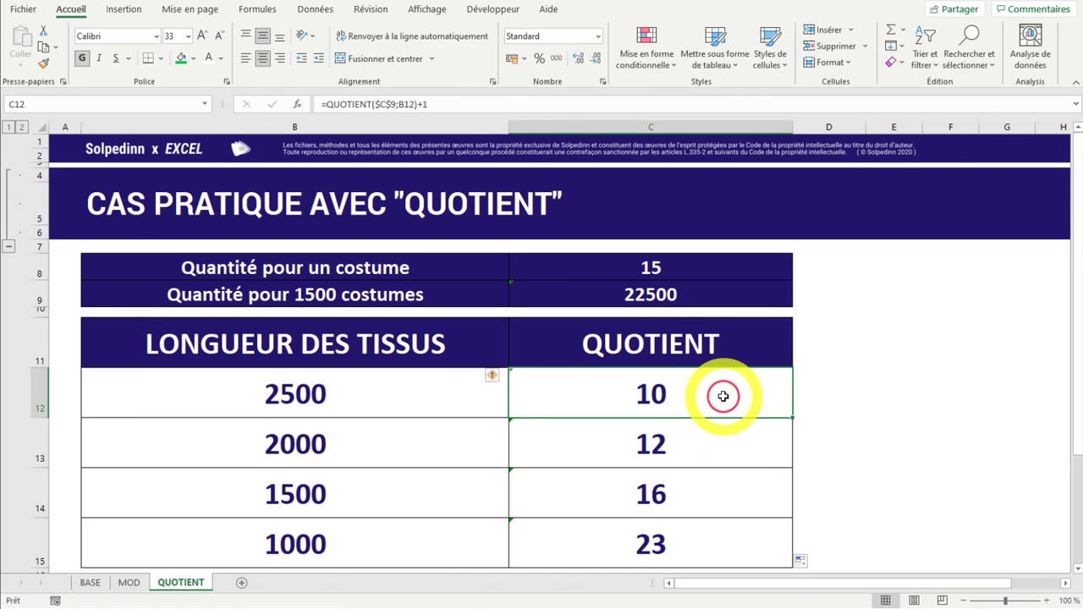